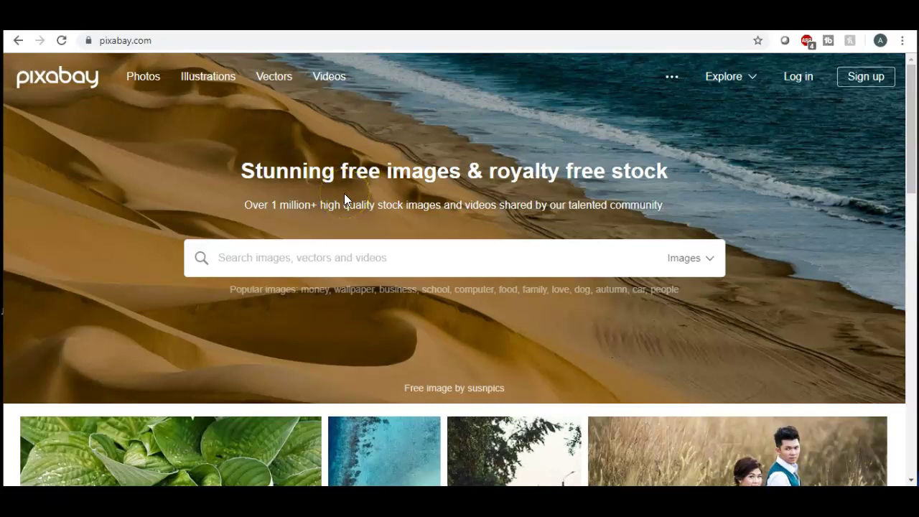
# Search Pixabay for free 'chair' images
pyautogui.write('chair')
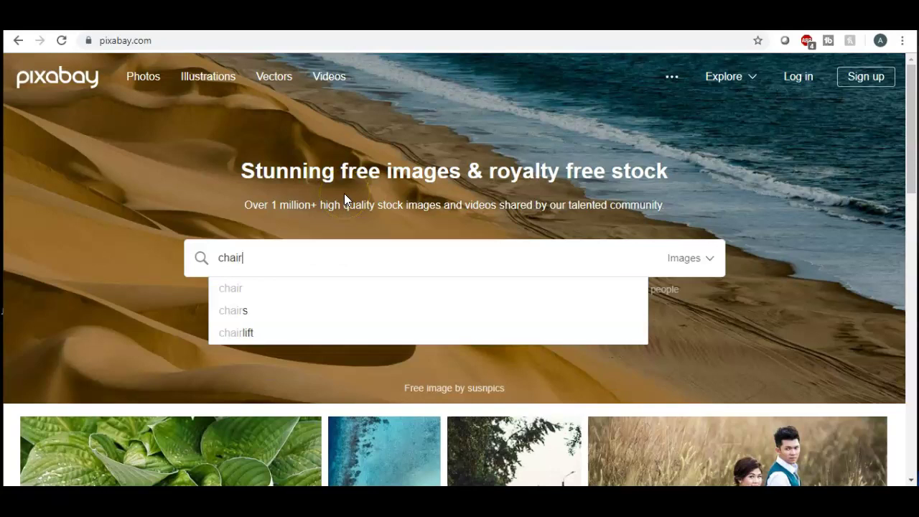
pyautogui.click(377, 189)
pyautogui.press('Return')
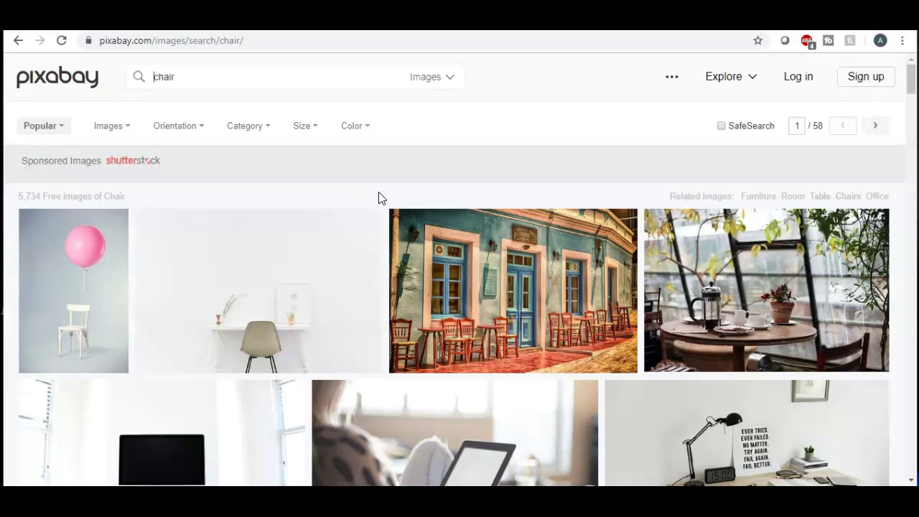
pyautogui.click(396, 183)
# Scroll up and down through the chair search results looking for a usable photo
pyautogui.scroll(-5, 393, 201)
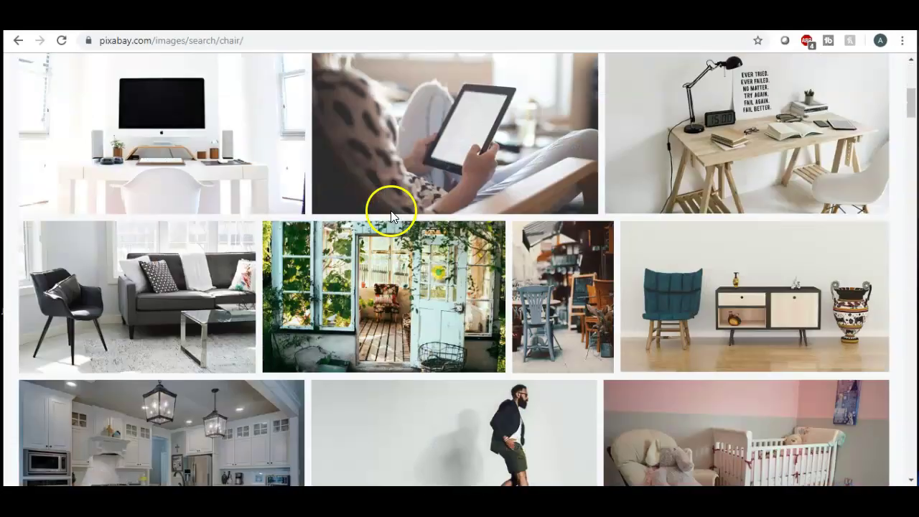
pyautogui.scroll(-15, 391, 211)
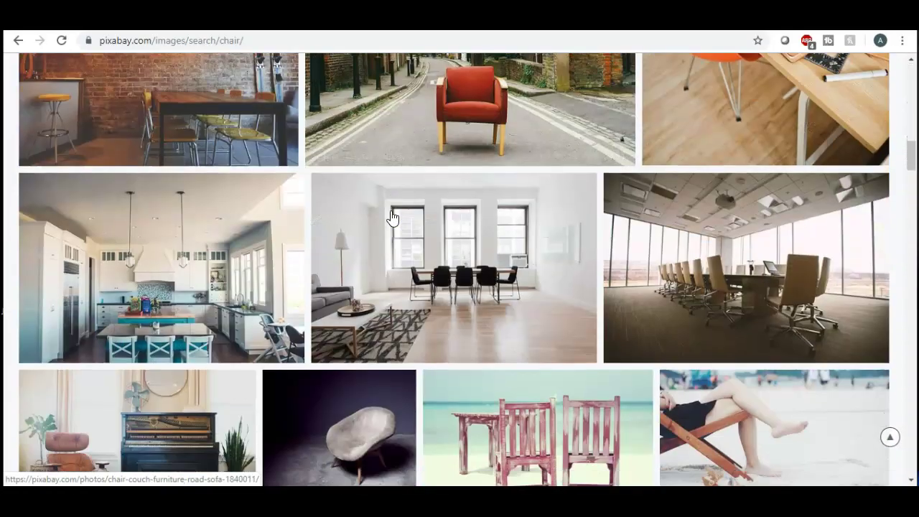
pyautogui.scroll(3, 392, 218)
pyautogui.scroll(-2, 441, 288)
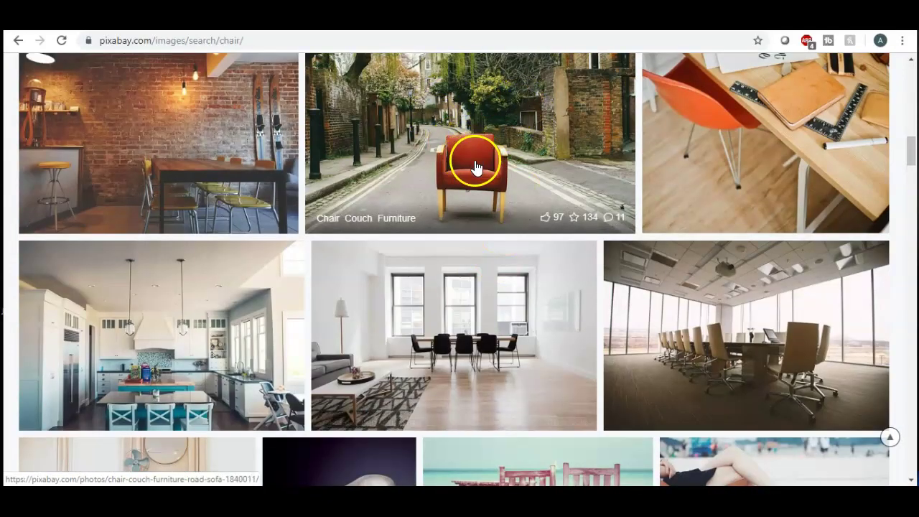
pyautogui.scroll(1, 529, 144)
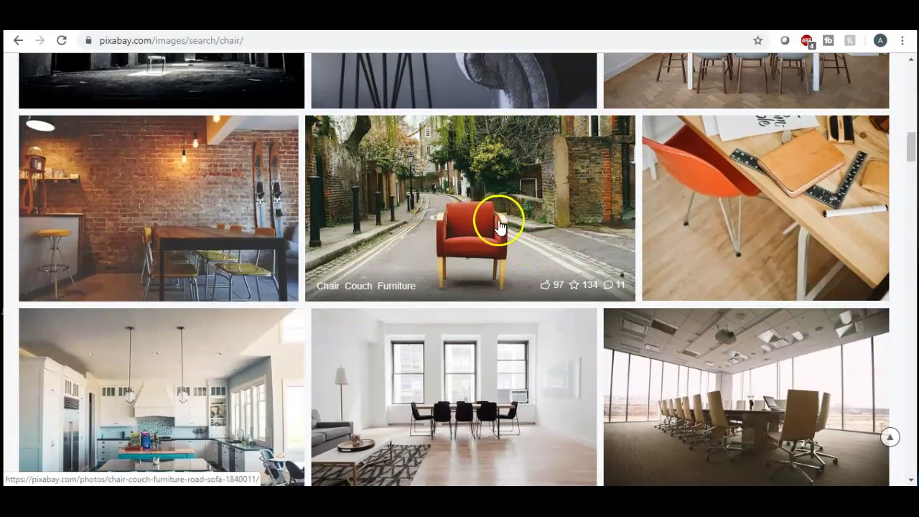
pyautogui.scroll(-9, 500, 227)
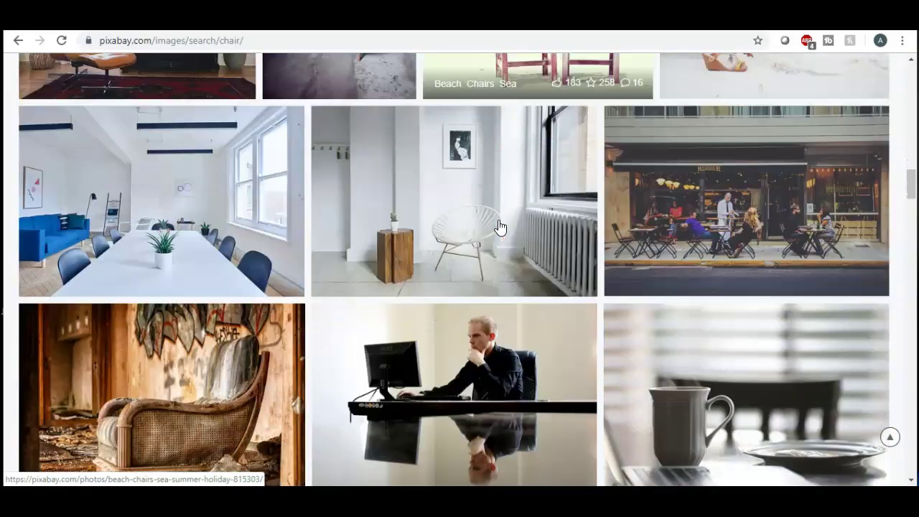
pyautogui.scroll(-10, 501, 228)
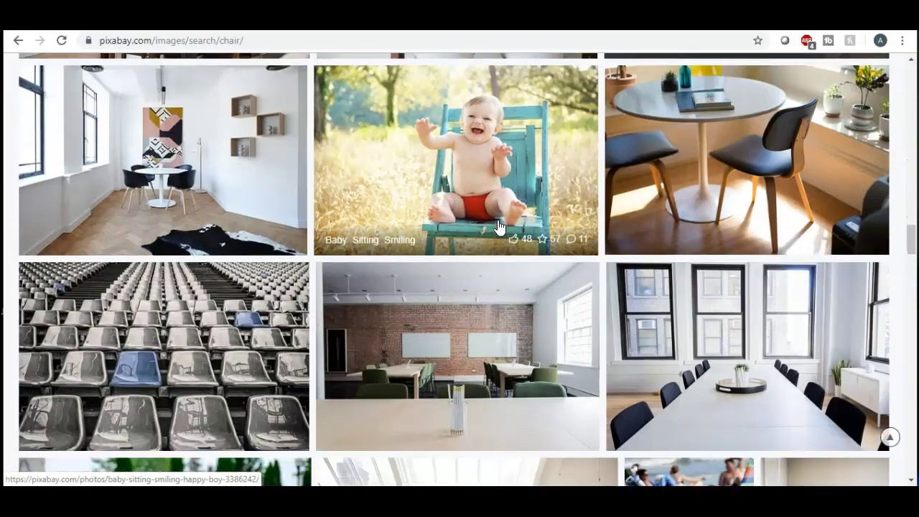
pyautogui.scroll(-6, 501, 228)
pyautogui.scroll(3, 499, 229)
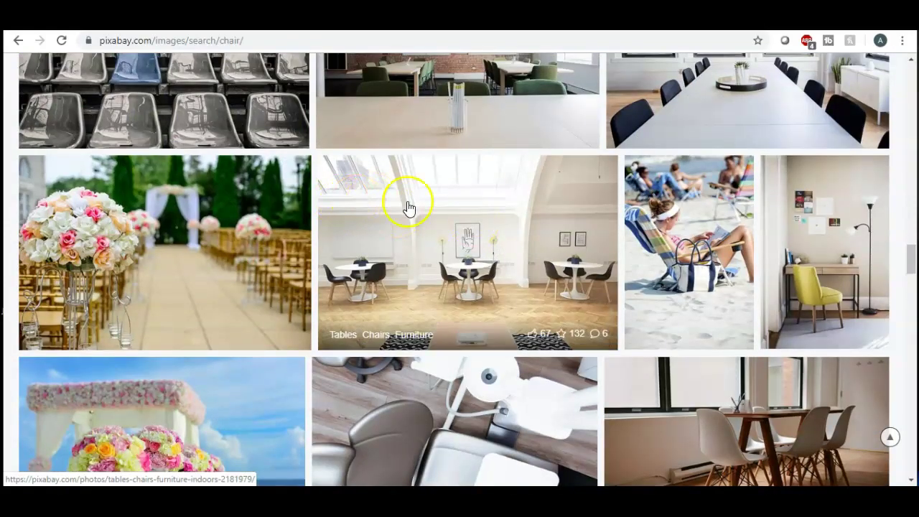
pyautogui.scroll(-4, 441, 214)
pyautogui.scroll(10, 446, 219)
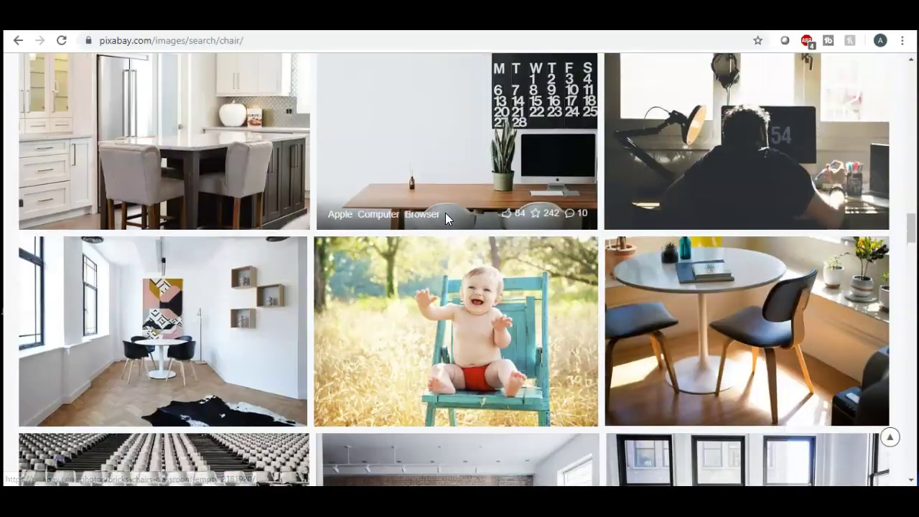
pyautogui.scroll(3, 446, 219)
pyautogui.scroll(-10, 445, 219)
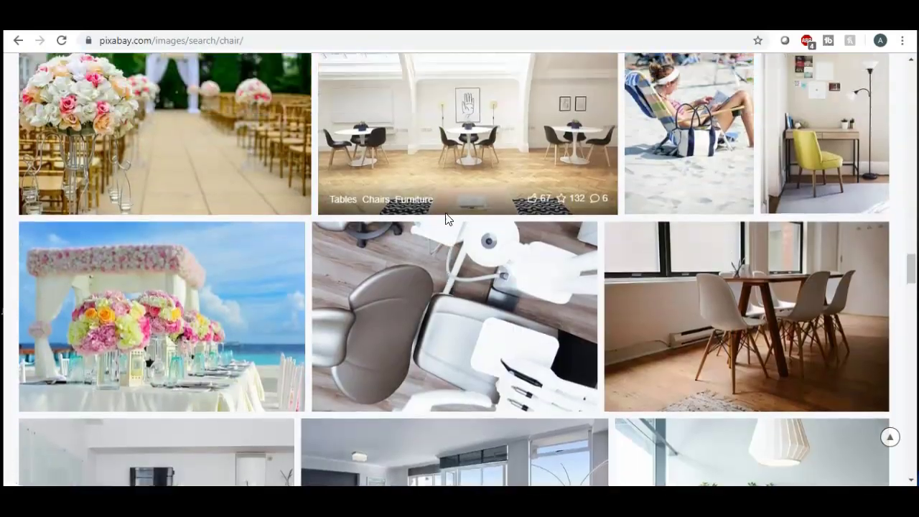
pyautogui.scroll(2, 445, 219)
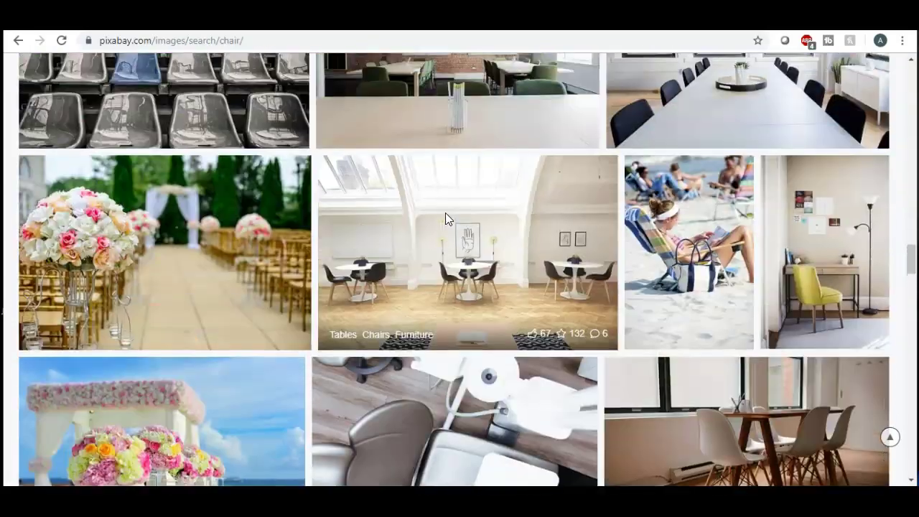
# View the wedding aisle photo's page, then return to the chair results
pyautogui.click(220, 253)
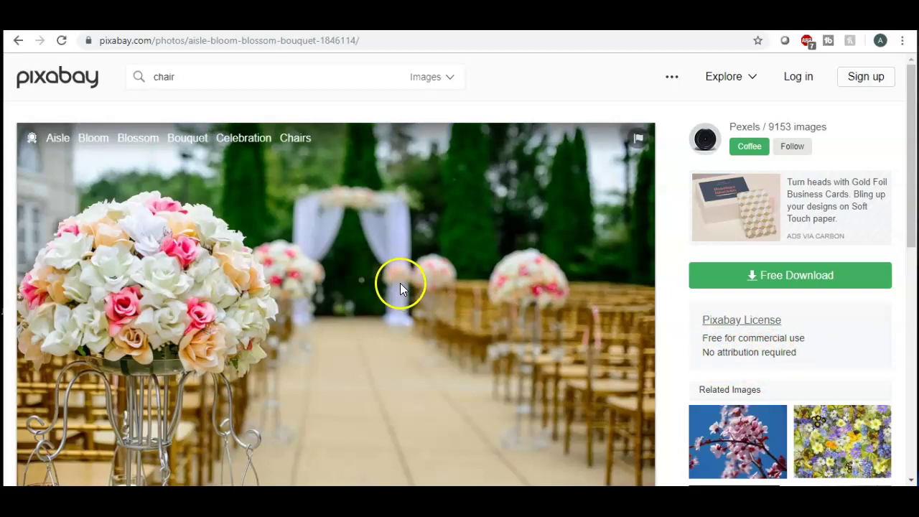
pyautogui.click(379, 263)
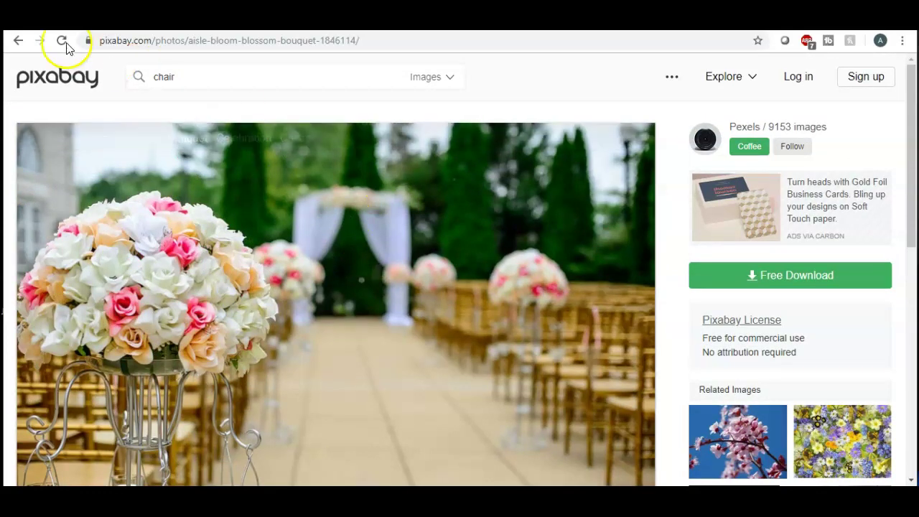
pyautogui.click(18, 40)
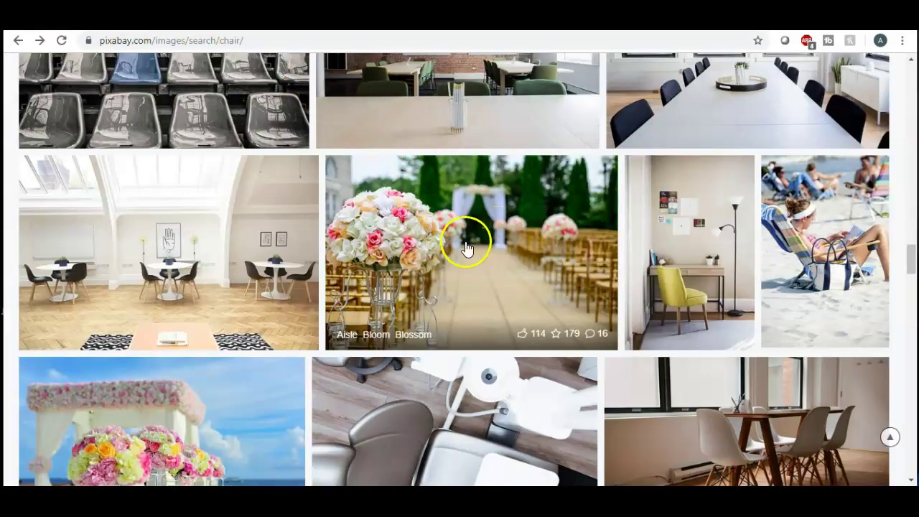
pyautogui.scroll(8, 468, 244)
pyautogui.scroll(15, 470, 246)
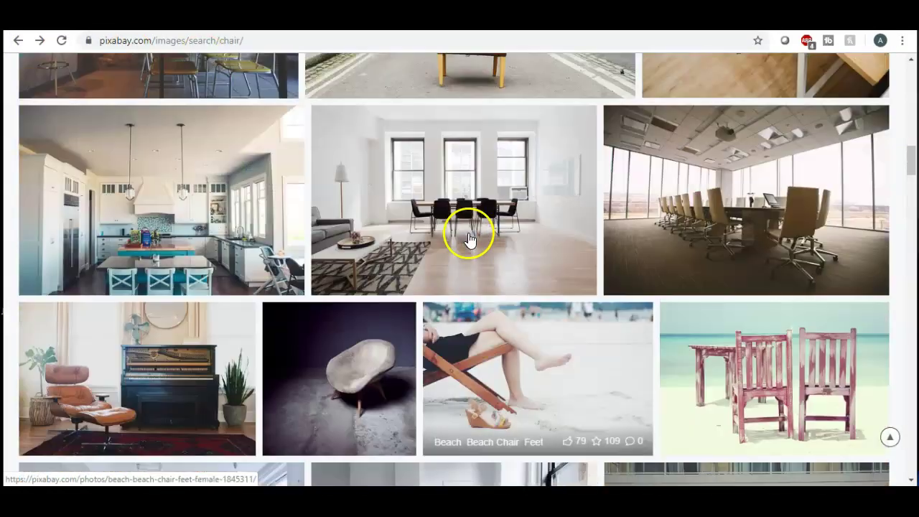
pyautogui.scroll(3, 469, 232)
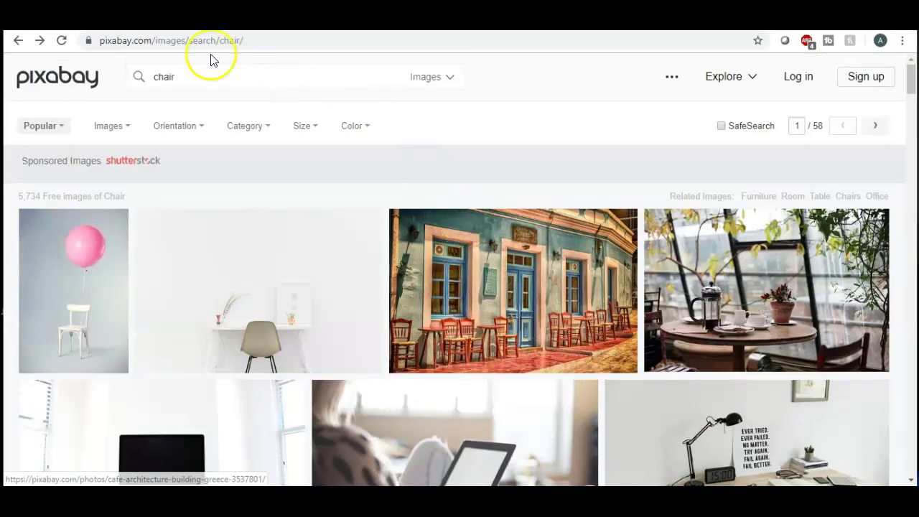
# Open chair2, the 2000 x 2000 px brick-wall image, from iPiccy's Photo Library for editing
pyautogui.click(18, 40)
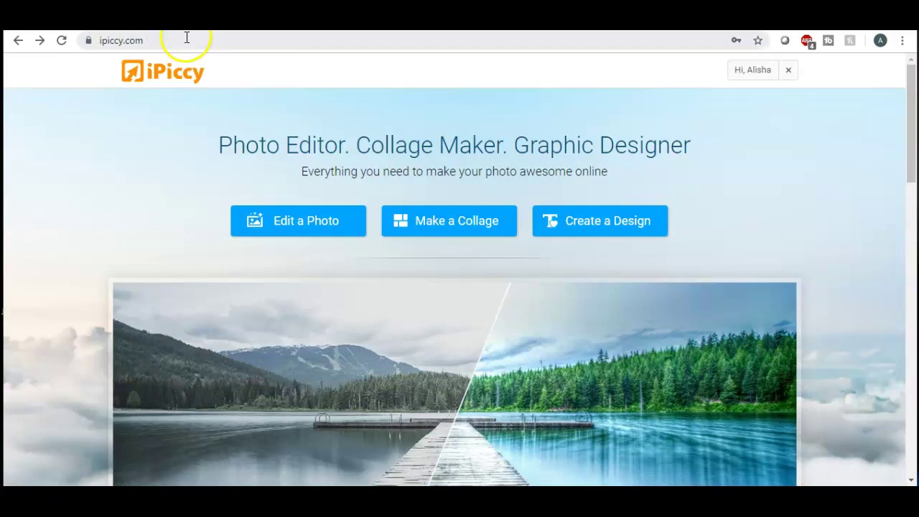
pyautogui.click(285, 227)
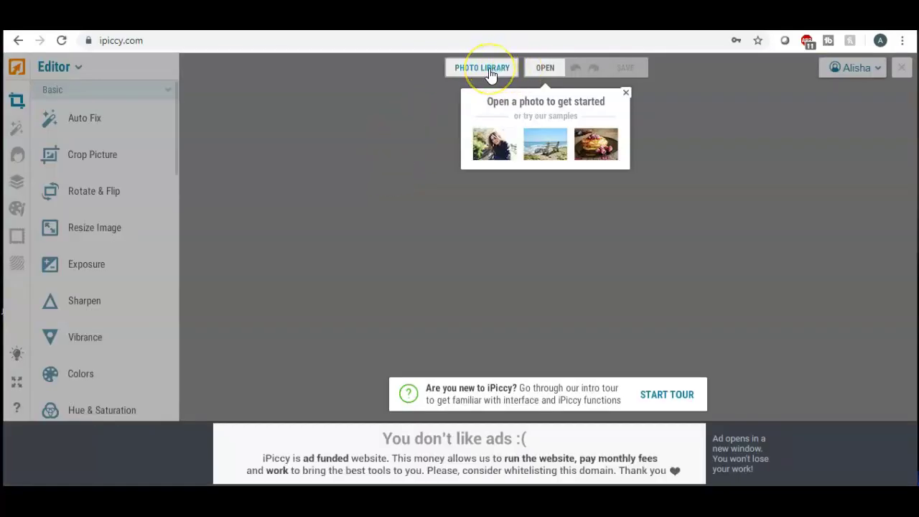
pyautogui.click(488, 71)
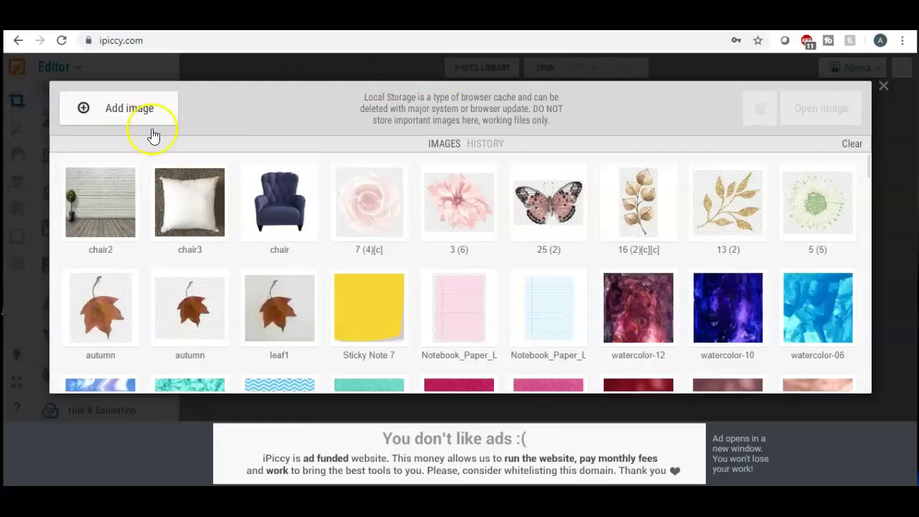
pyautogui.click(72, 234)
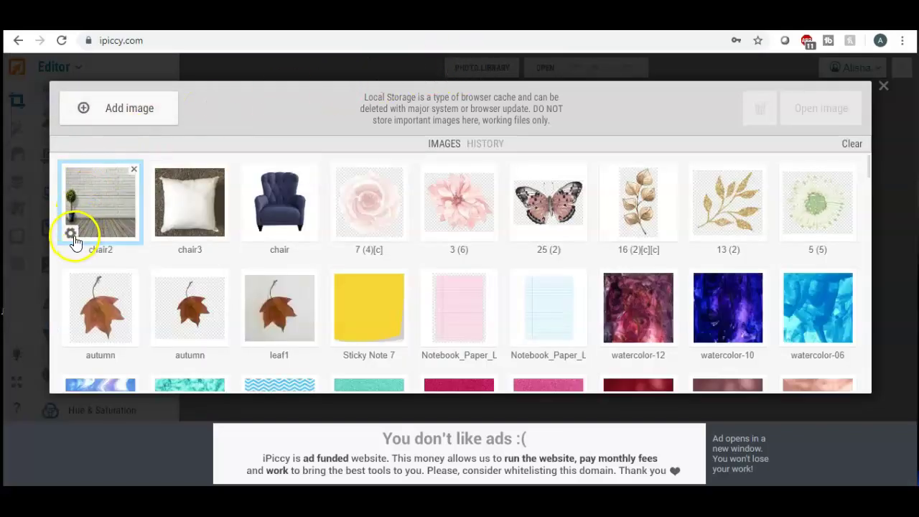
pyautogui.click(72, 234)
pyautogui.click(74, 201)
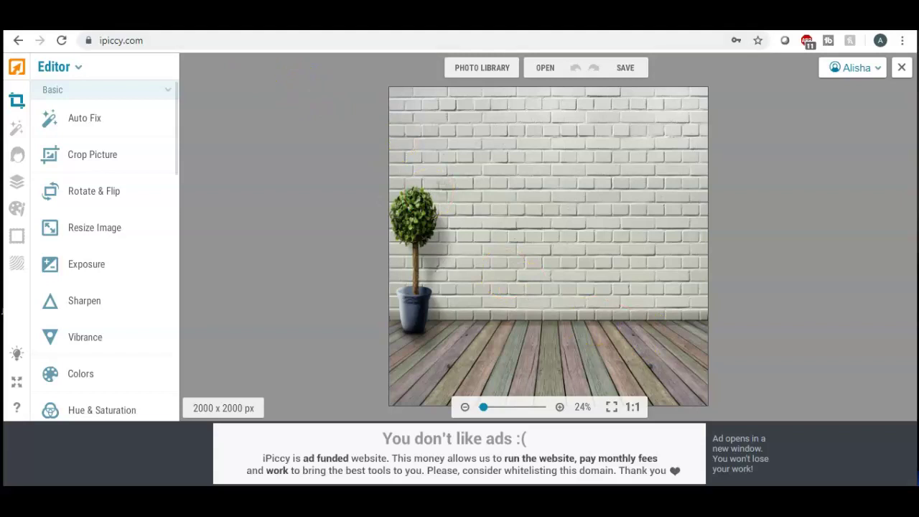
# Upload chair.jpg to remove.bg and download the background-free armchair PNG
pyautogui.click(237, 21)
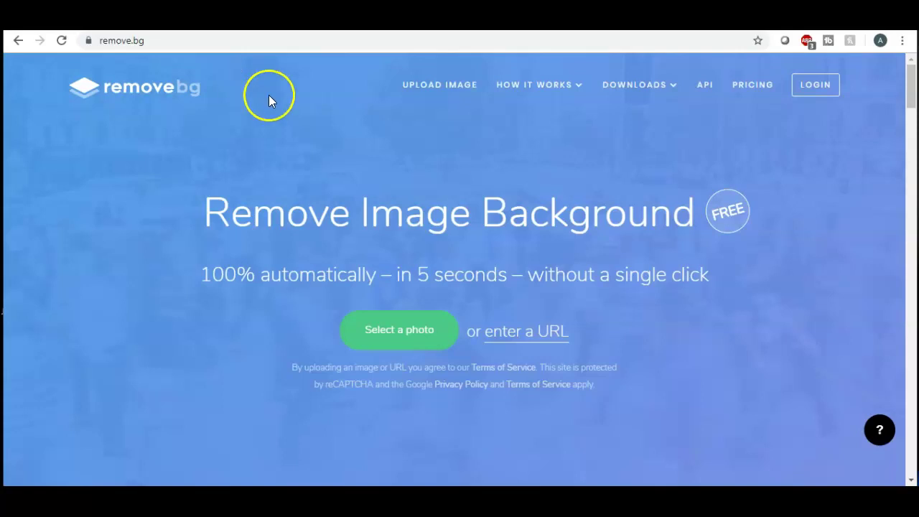
pyautogui.click(397, 334)
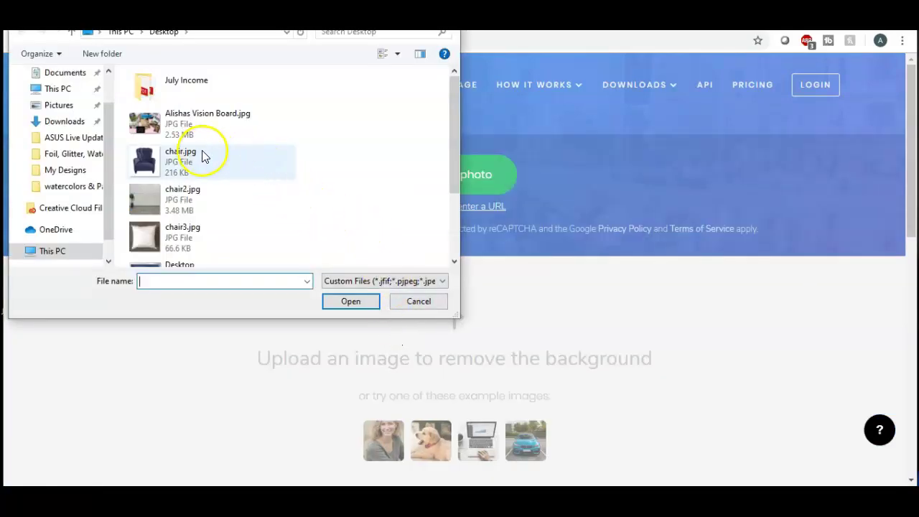
pyautogui.doubleClick(198, 158)
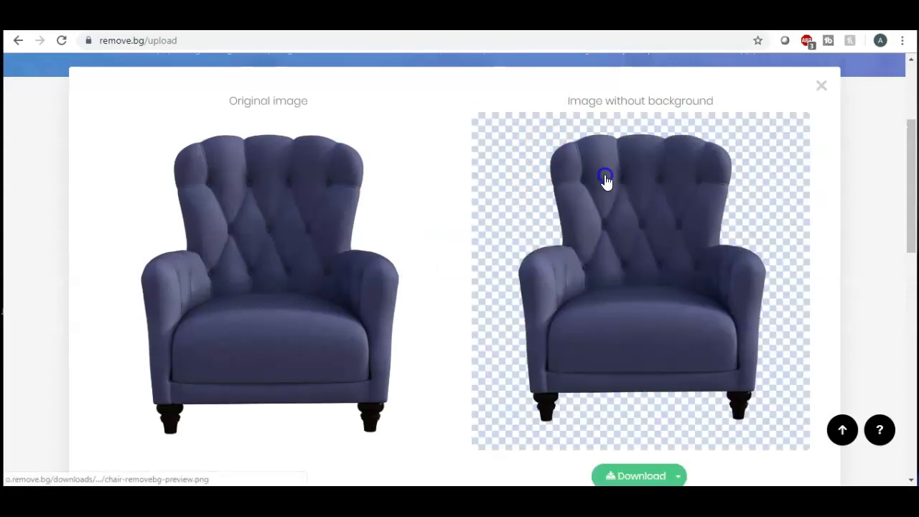
pyautogui.scroll(-2, 613, 204)
pyautogui.scroll(1, 613, 207)
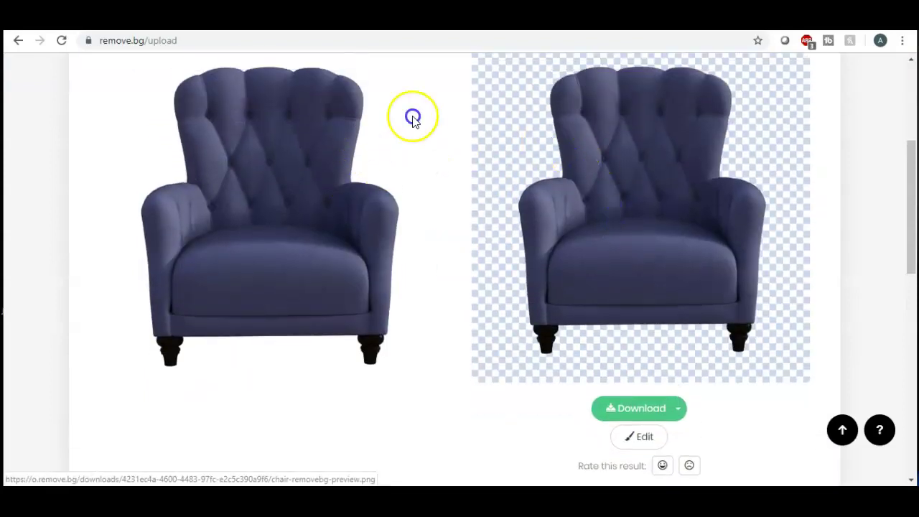
pyautogui.scroll(-2, 661, 246)
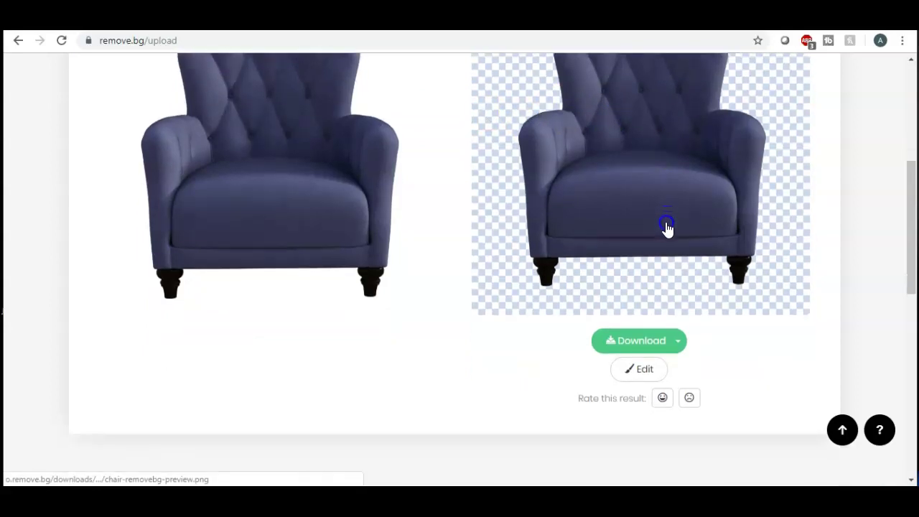
pyautogui.click(640, 342)
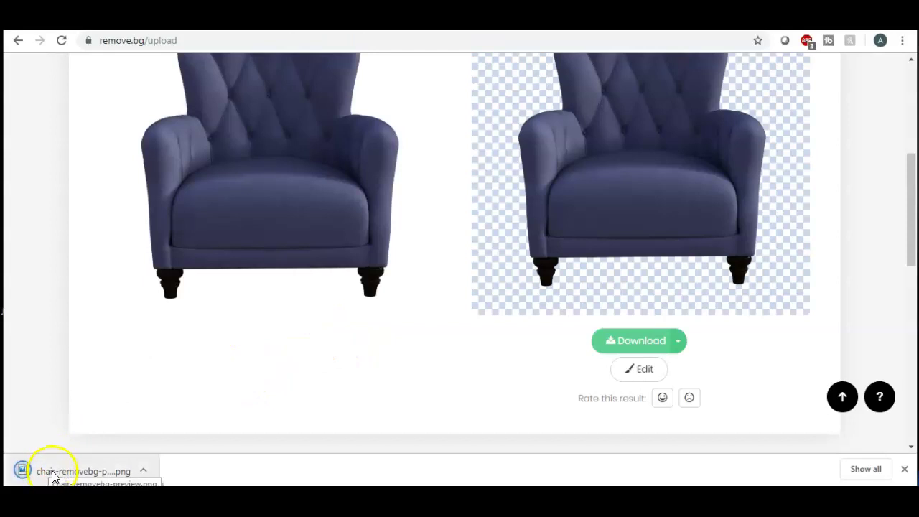
# Save chair-removebg-preview.png to the Desktop from Windows Photos, replacing the existing file, then close Photos
pyautogui.click(49, 474)
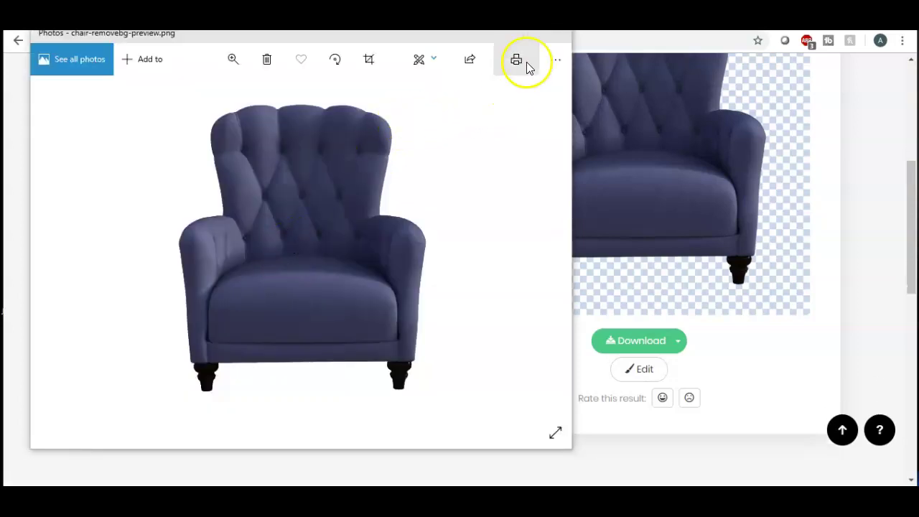
pyautogui.click(557, 62)
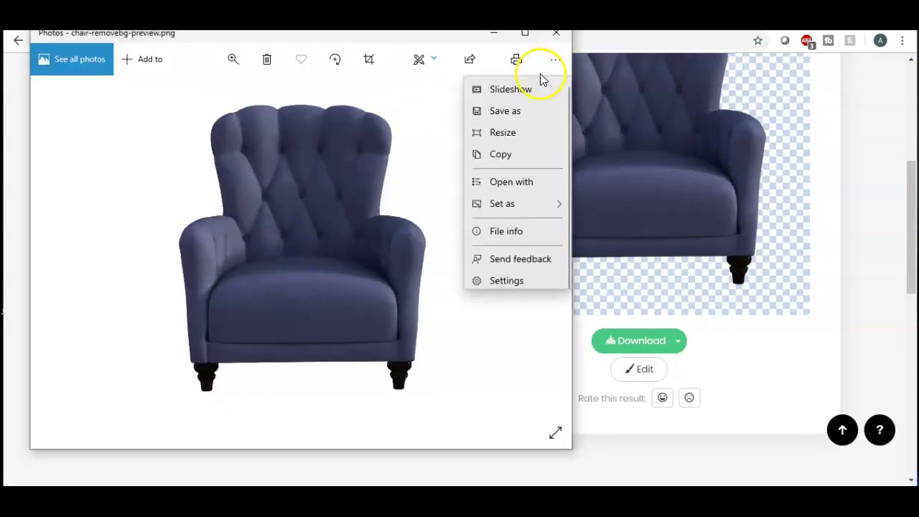
pyautogui.click(519, 111)
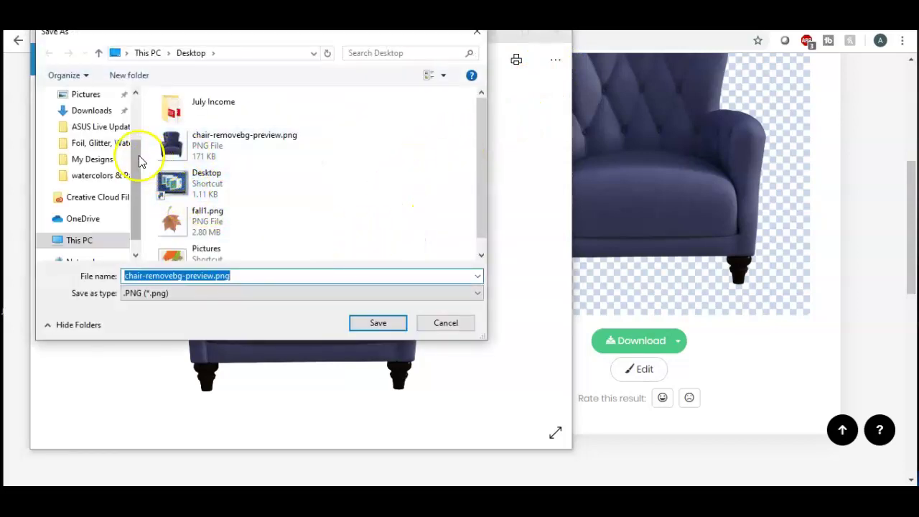
pyautogui.moveTo(134, 153); pyautogui.dragTo(134, 117)
pyautogui.click(96, 122)
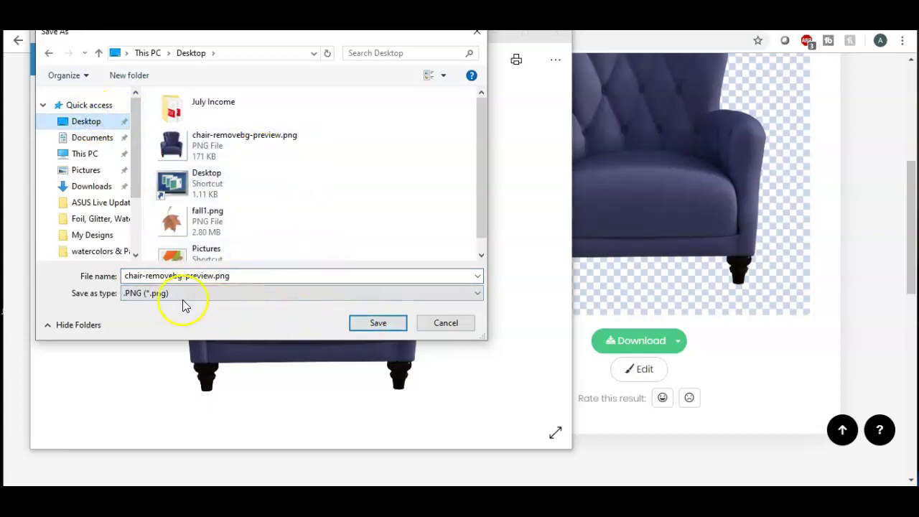
pyautogui.click(376, 323)
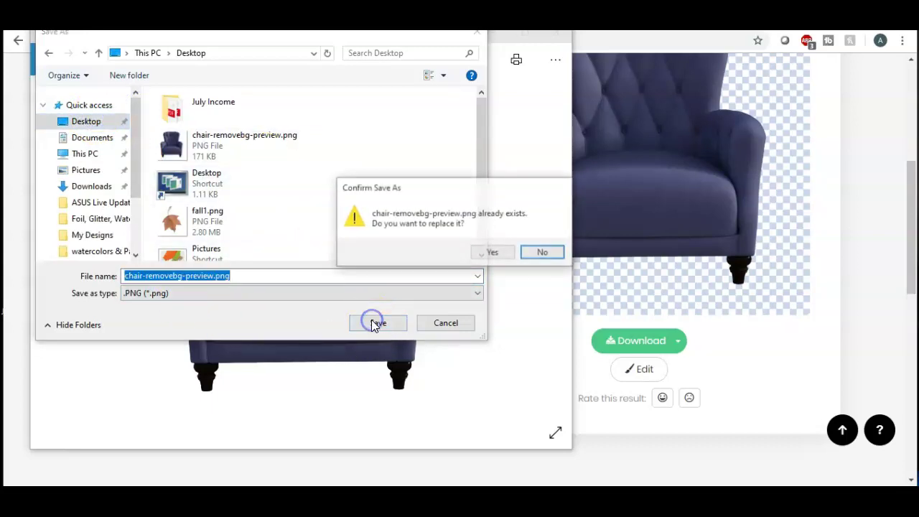
pyautogui.click(481, 253)
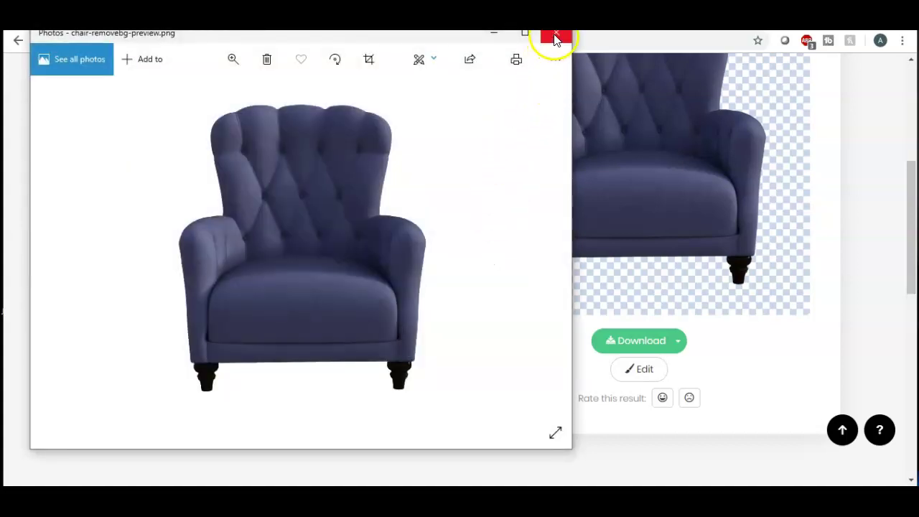
pyautogui.click(556, 38)
# Upload chair3.jpg to remove.bg and download the pillow cutout chair3-removebg-preview.png
pyautogui.scroll(3, 520, 187)
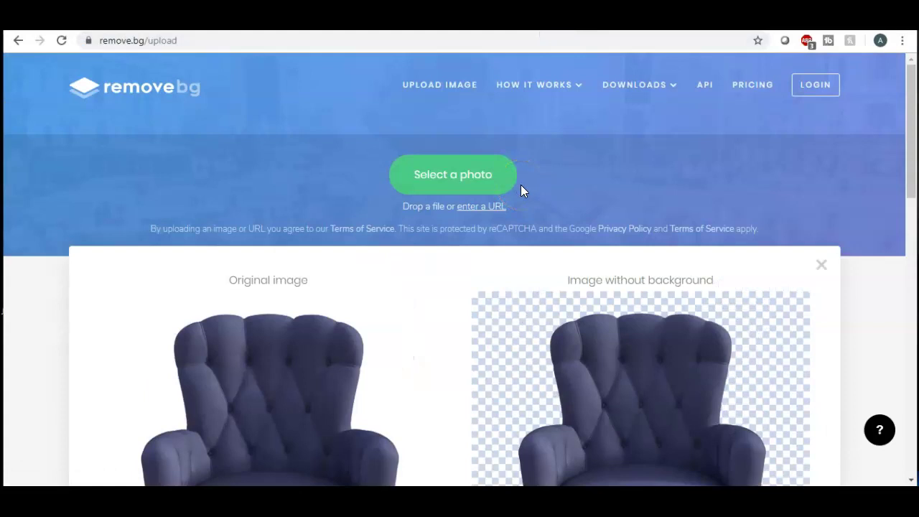
pyautogui.click(459, 186)
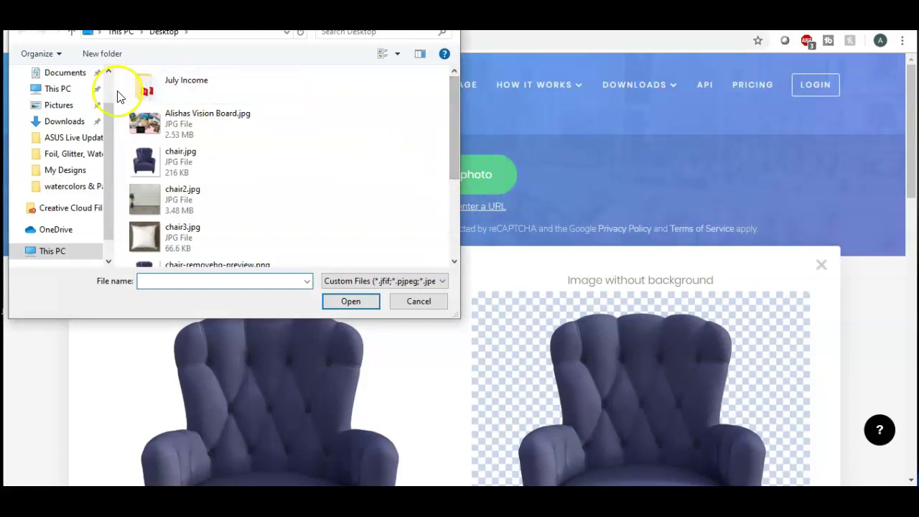
pyautogui.doubleClick(200, 232)
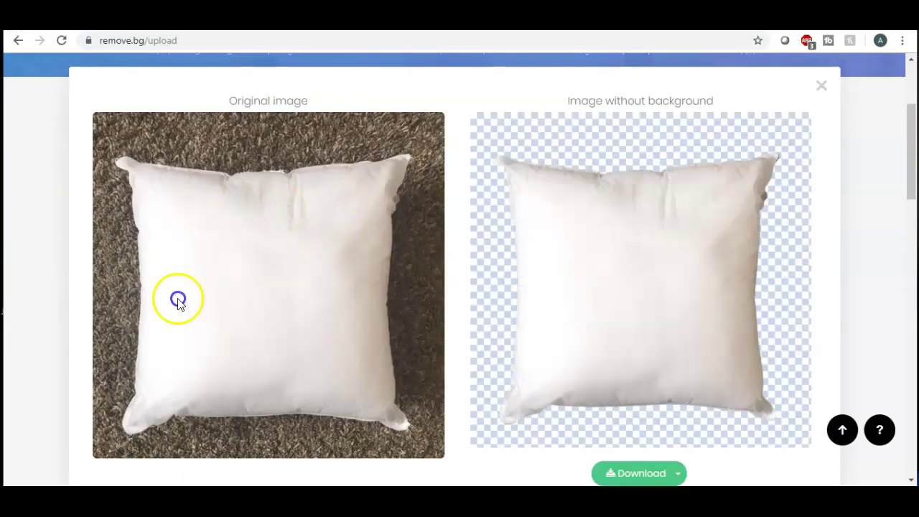
pyautogui.click(255, 283)
pyautogui.scroll(-2, 444, 230)
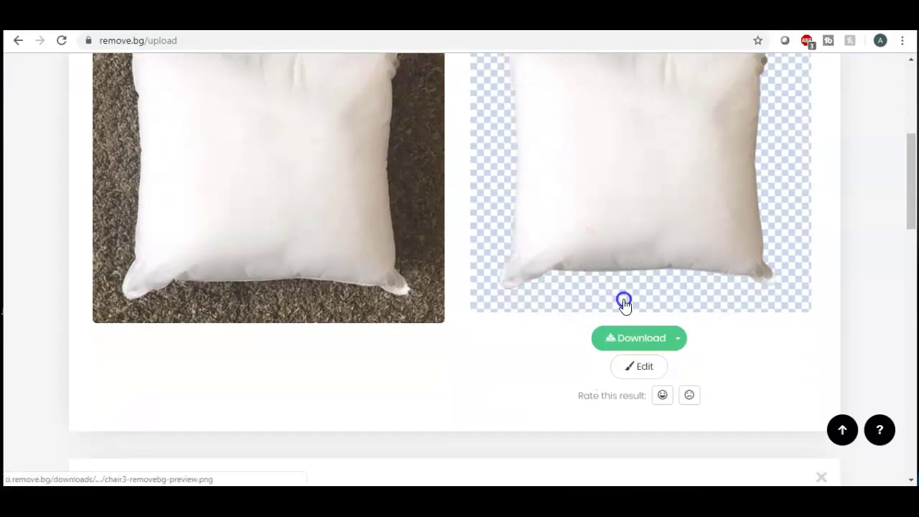
pyautogui.scroll(1, 620, 272)
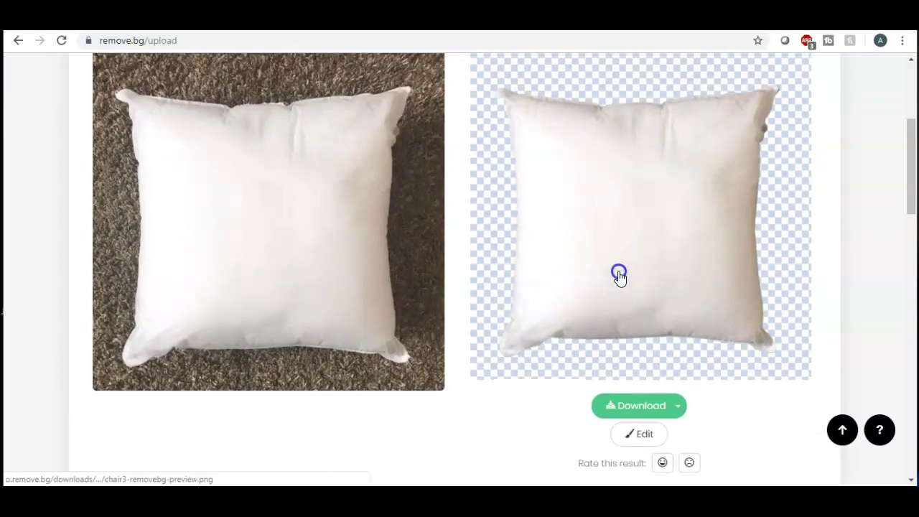
pyautogui.click(649, 407)
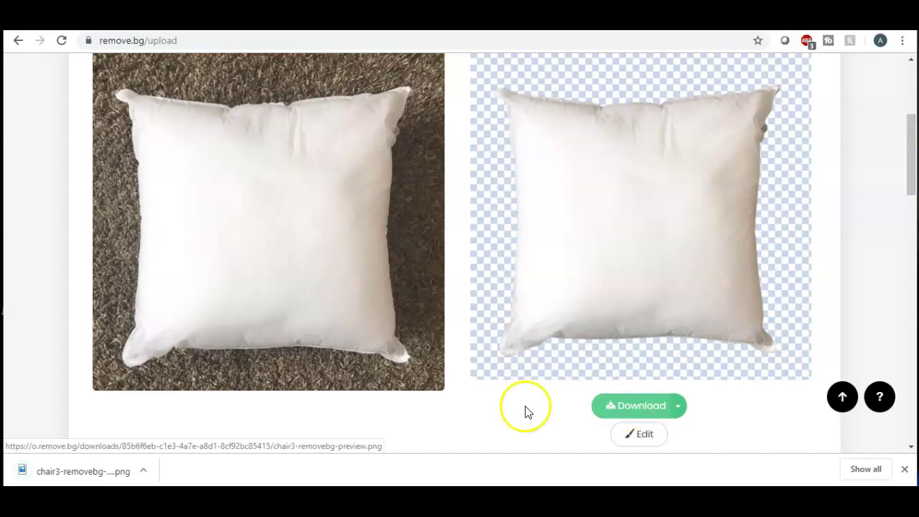
# Save chair3-removebg-preview.png to the Desktop from Windows Photos, close it, and preview the pillow cutout
pyautogui.click(89, 472)
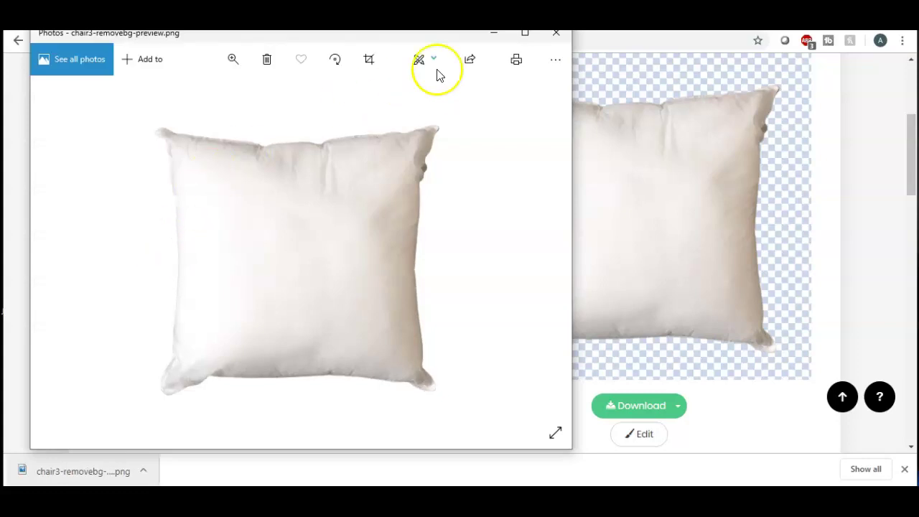
pyautogui.click(555, 63)
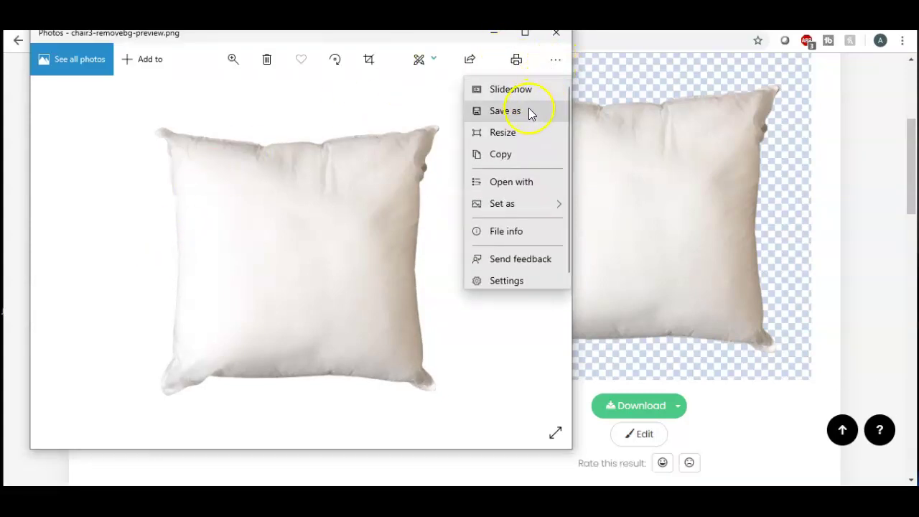
pyautogui.click(522, 117)
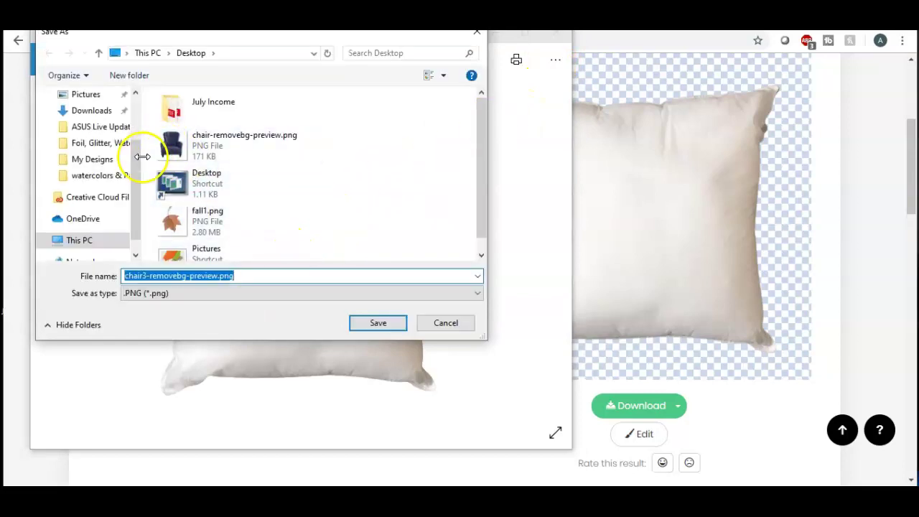
pyautogui.moveTo(139, 154); pyautogui.dragTo(136, 86)
pyautogui.click(94, 122)
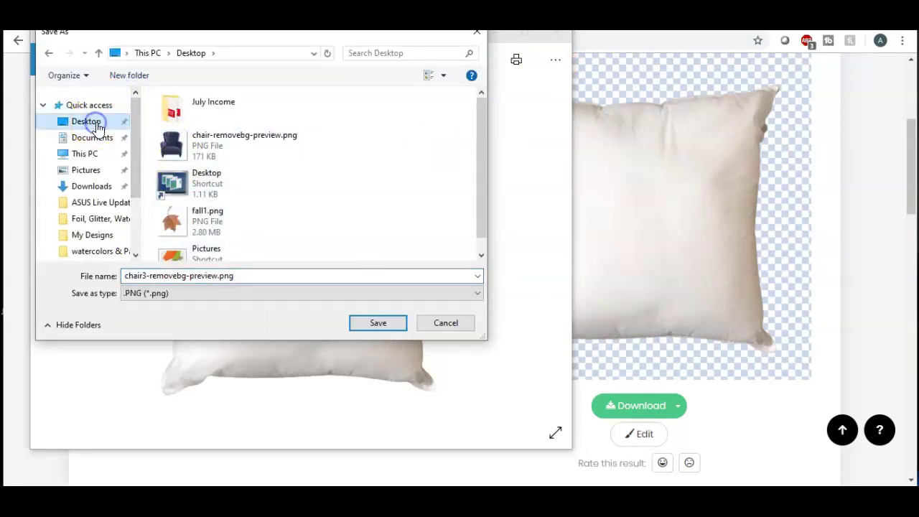
pyautogui.click(378, 324)
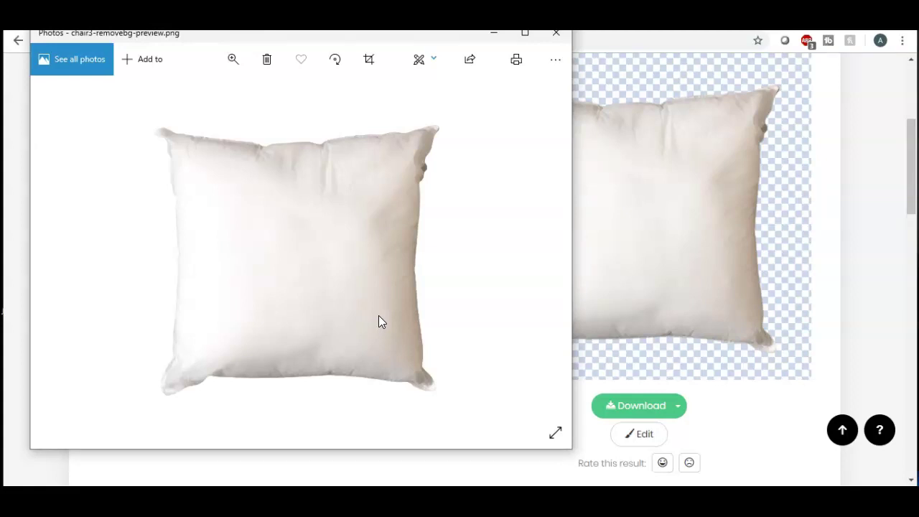
pyautogui.click(556, 33)
pyautogui.click(500, 173)
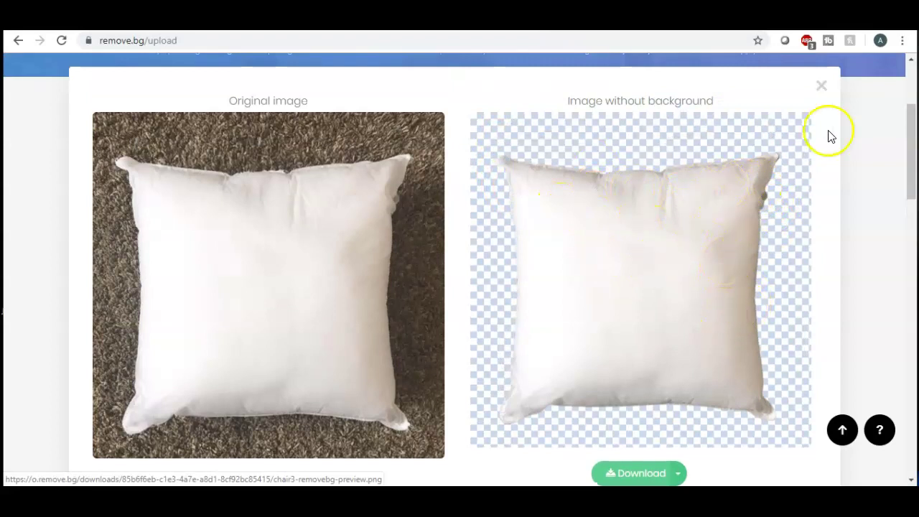
# Close the pillow and chair result previews on remove.bg
pyautogui.click(822, 86)
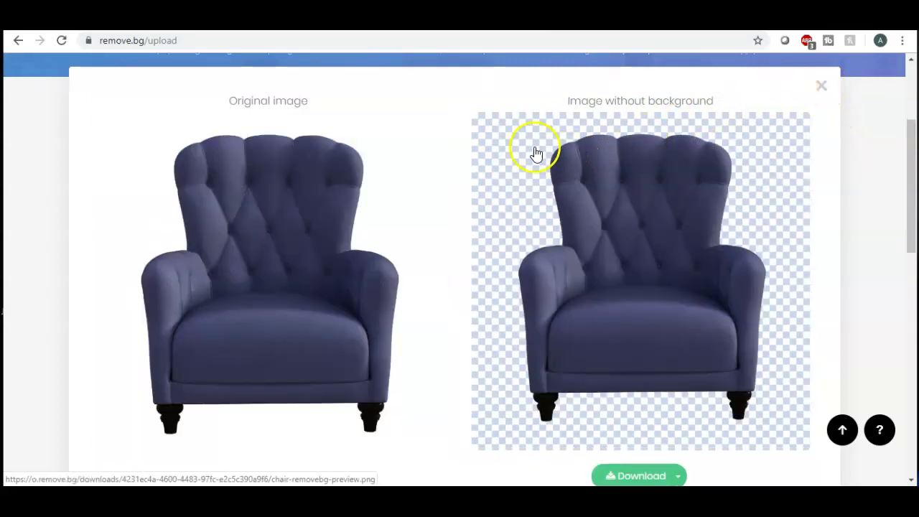
pyautogui.click(822, 87)
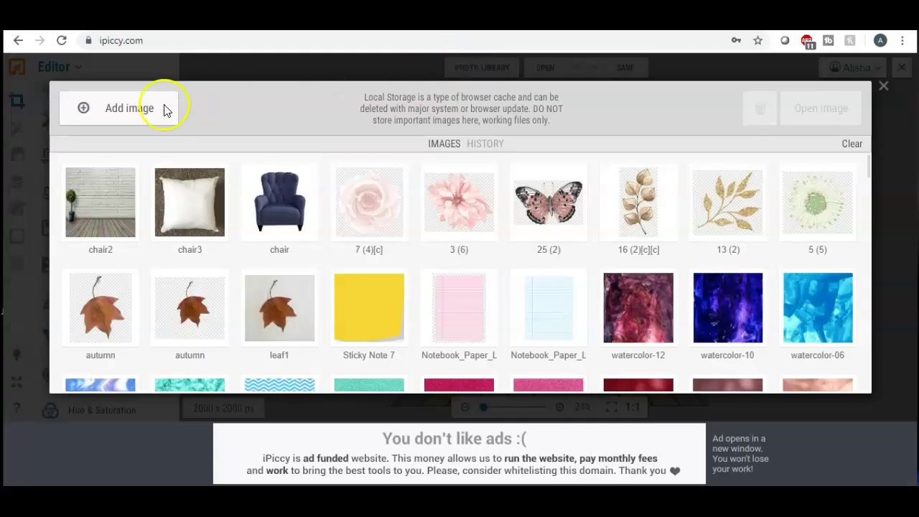
# Add both removebg-preview PNGs from the Desktop to iPiccy's Photo Library, then close the library
pyautogui.click(118, 112)
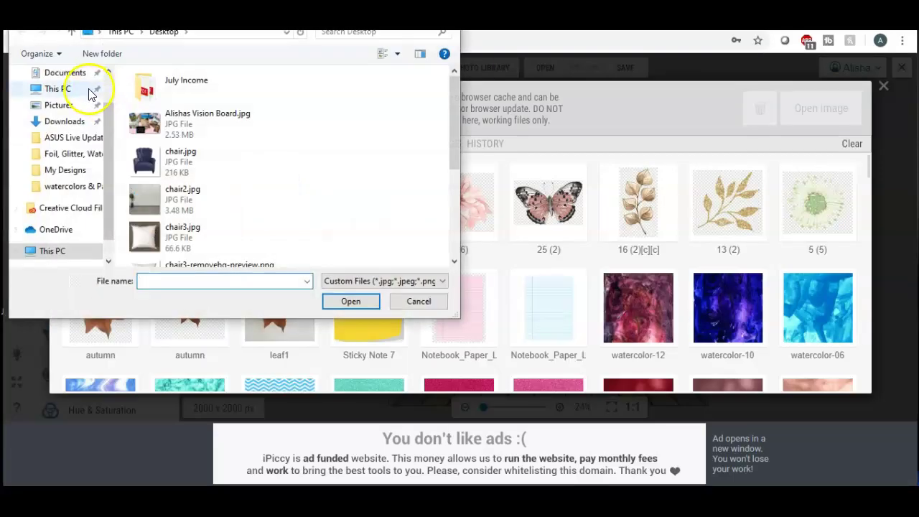
pyautogui.click(108, 69)
pyautogui.click(71, 101)
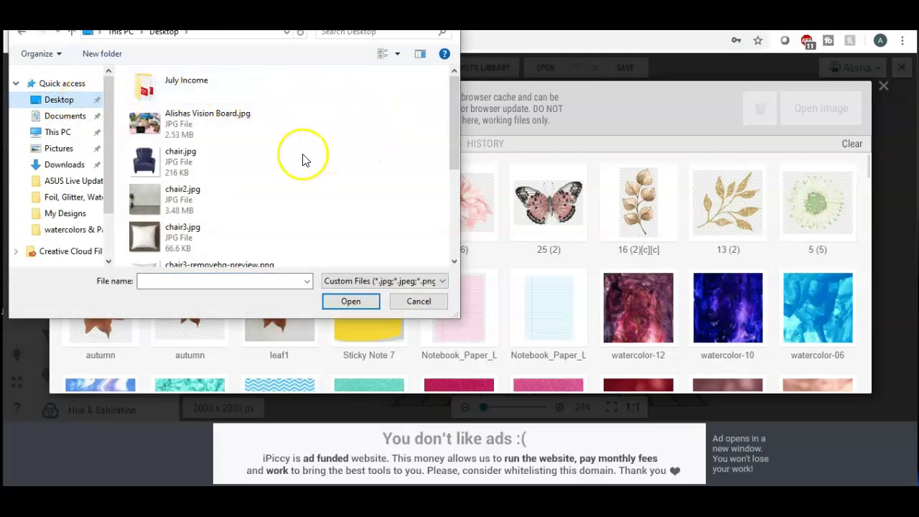
pyautogui.scroll(-3, 302, 158)
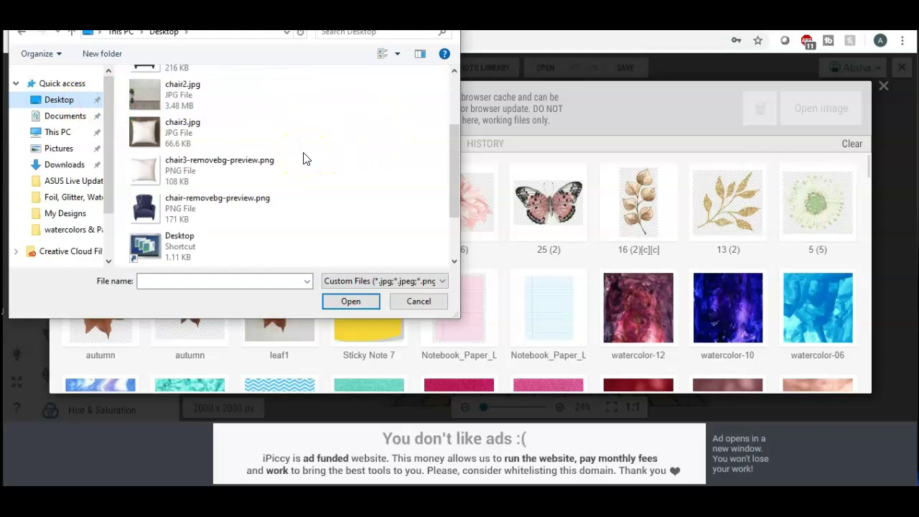
pyautogui.click(250, 168)
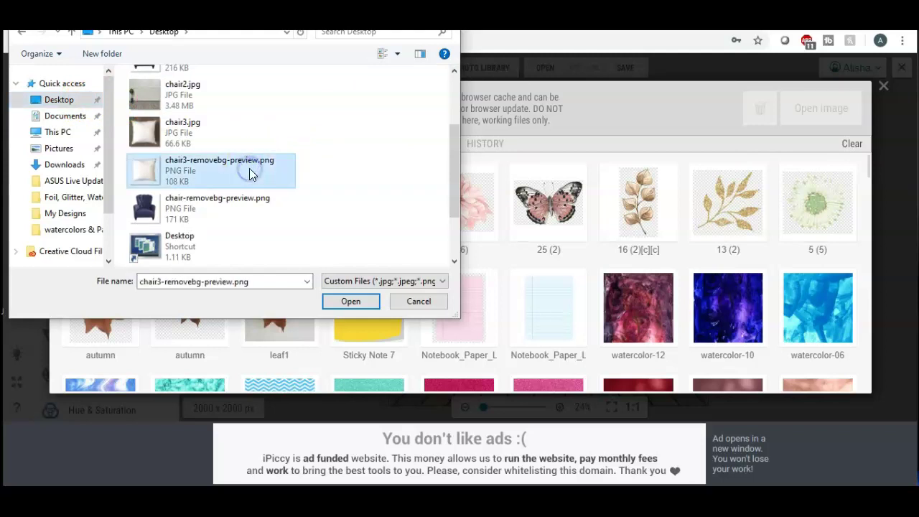
pyautogui.keyDown('ctrl'); pyautogui.click(226, 205); pyautogui.keyUp('ctrl')
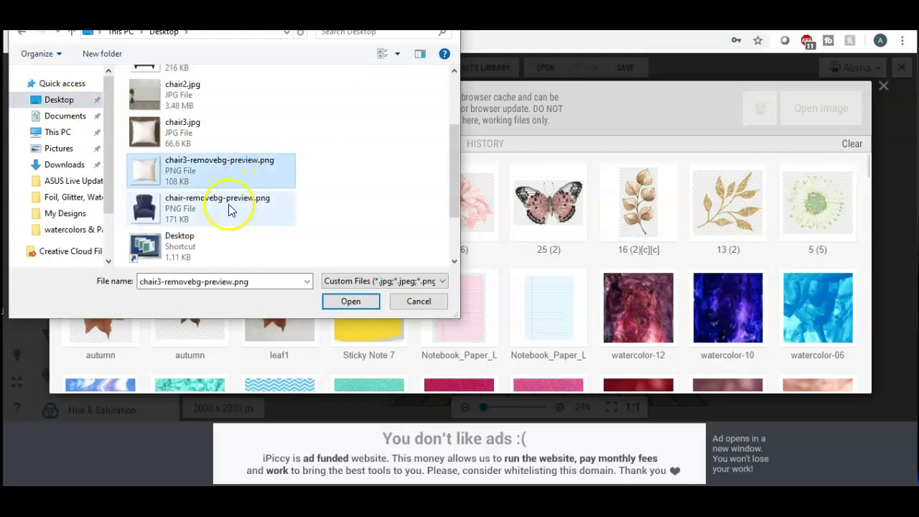
pyautogui.click(351, 302)
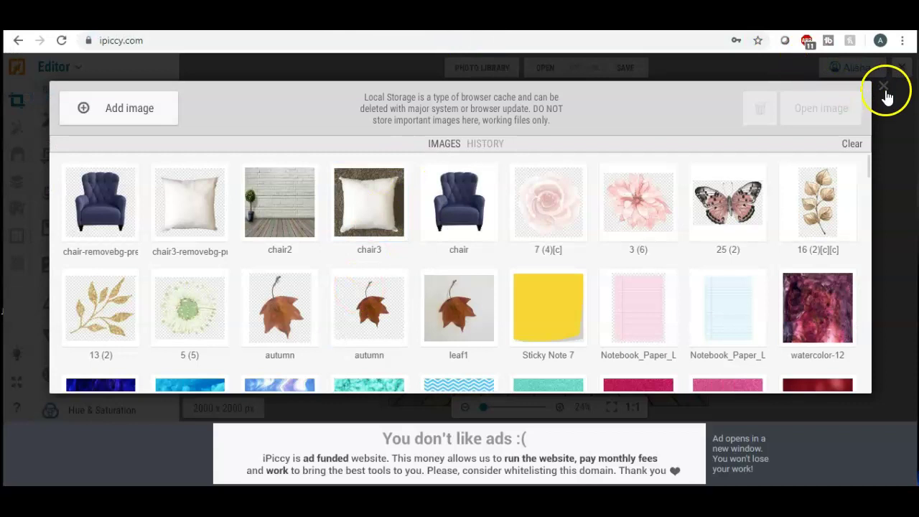
pyautogui.click(884, 89)
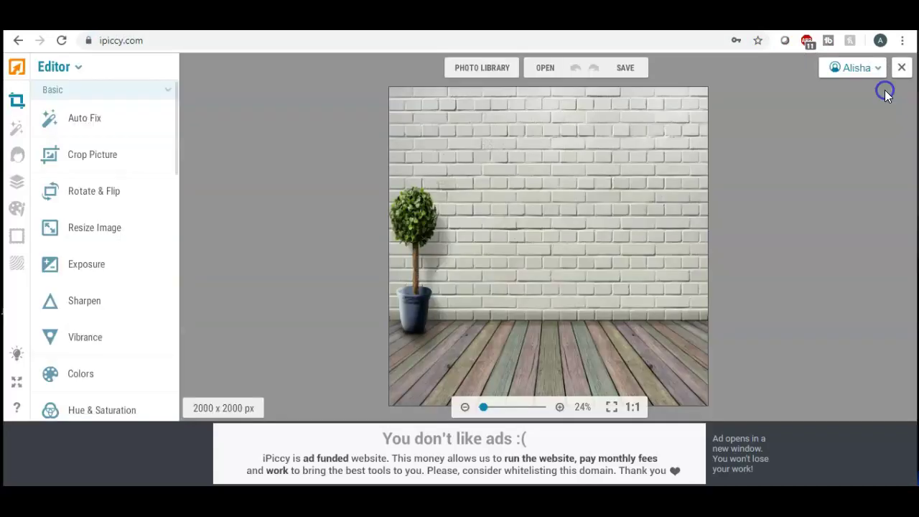
# Drop the blue armchair cutout onto the brick-wall canvas as a new layer
pyautogui.click(17, 185)
pyautogui.click(17, 186)
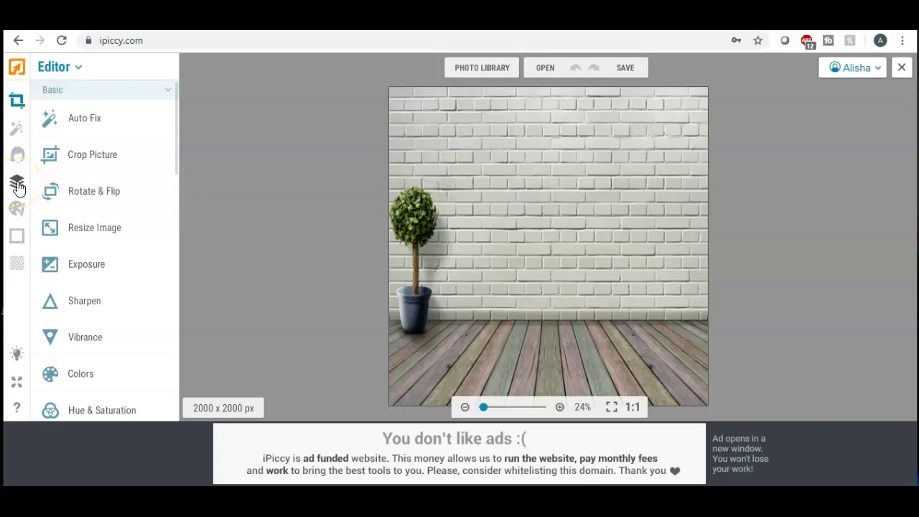
pyautogui.click(18, 185)
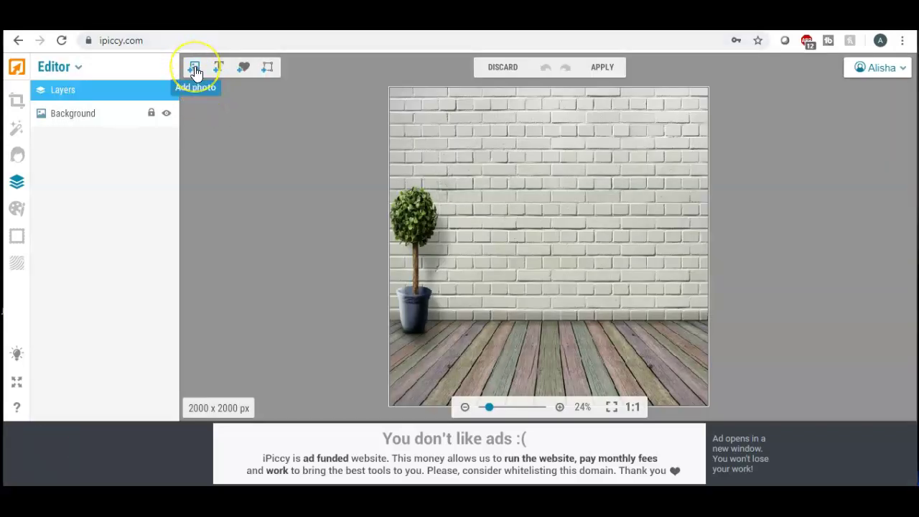
pyautogui.click(195, 69)
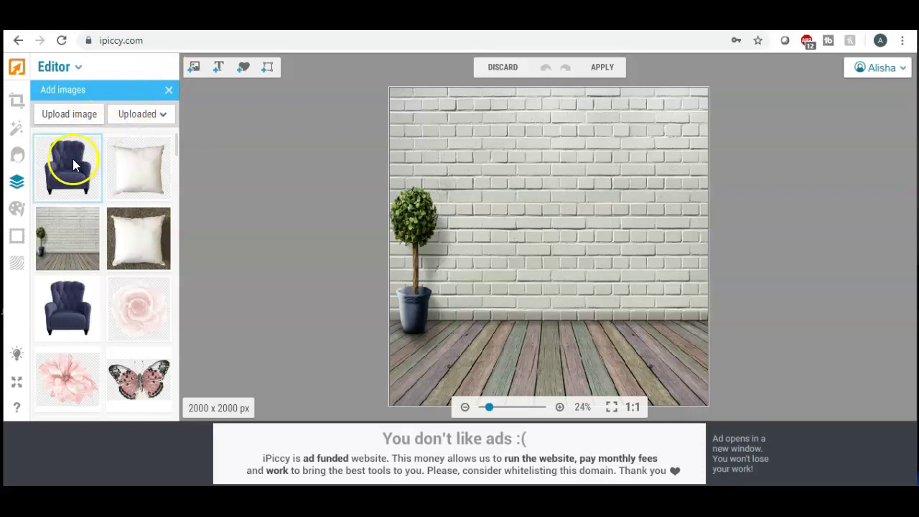
pyautogui.moveTo(64, 160); pyautogui.dragTo(574, 271)
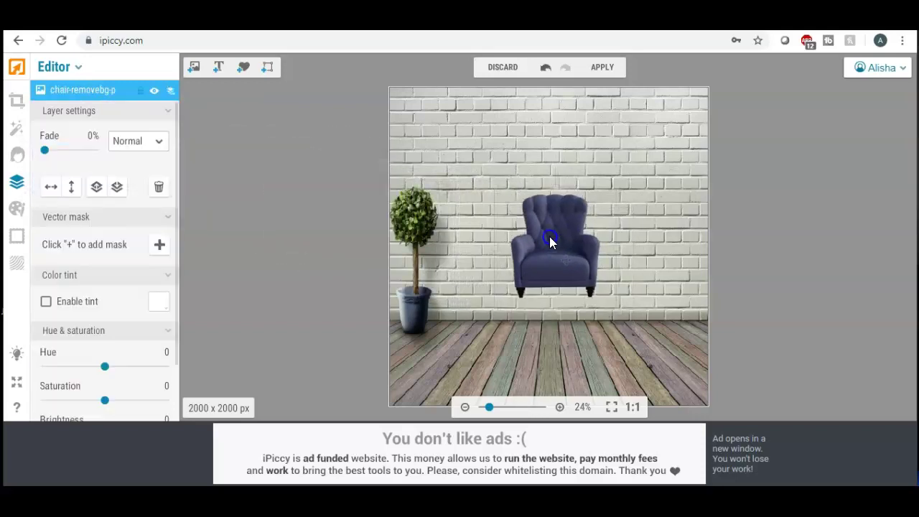
# Enlarge the armchair and position it centre-right on the wooden floor beside the plant
pyautogui.click(626, 322)
pyautogui.moveTo(627, 321); pyautogui.dragTo(729, 423)
pyautogui.moveTo(615, 312); pyautogui.dragTo(586, 280)
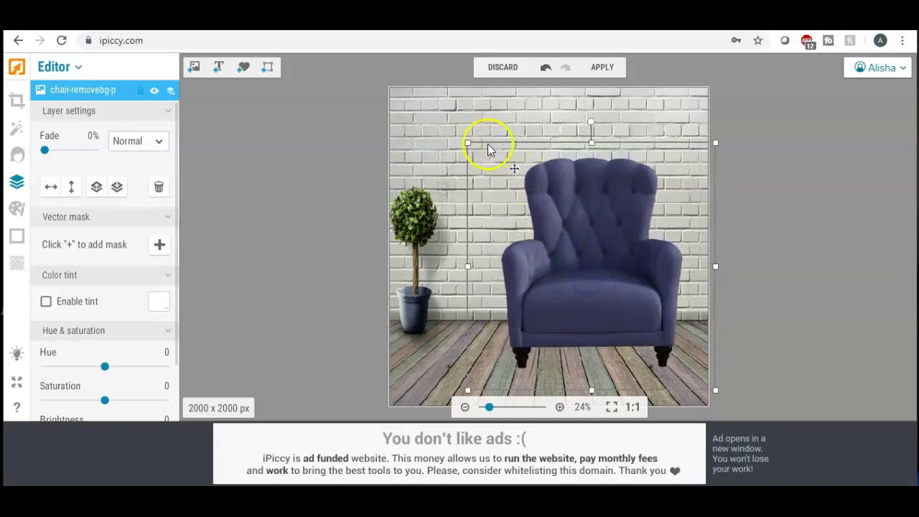
pyautogui.moveTo(467, 143); pyautogui.dragTo(450, 134)
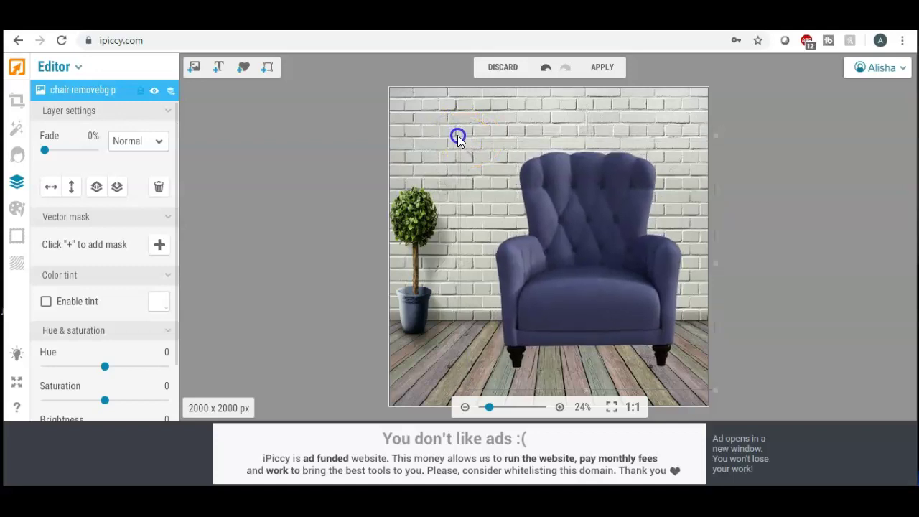
pyautogui.moveTo(580, 202); pyautogui.dragTo(564, 200)
# Place the white pillow on the armchair, shrink it slightly and tilt it clockwise against the backrest
pyautogui.click(271, 174)
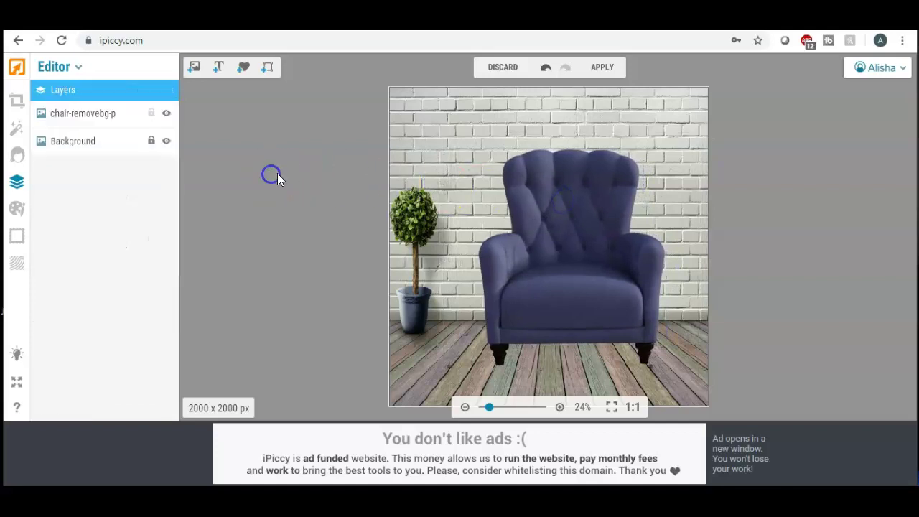
pyautogui.click(194, 68)
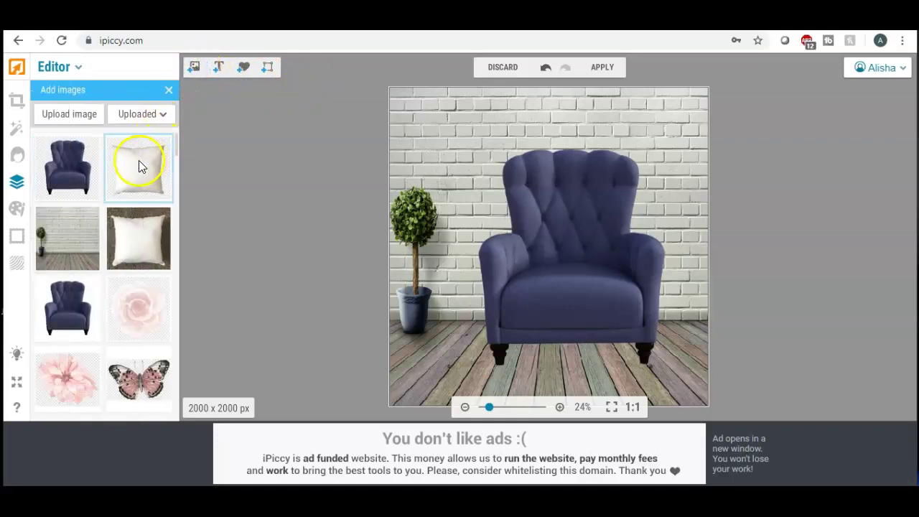
pyautogui.moveTo(131, 164); pyautogui.dragTo(575, 244)
pyautogui.click(523, 186)
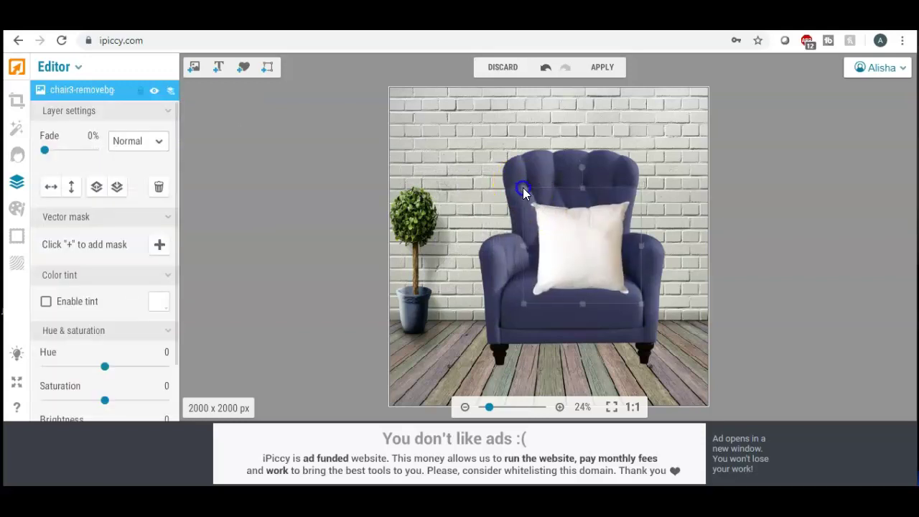
pyautogui.moveTo(524, 189); pyautogui.dragTo(536, 204)
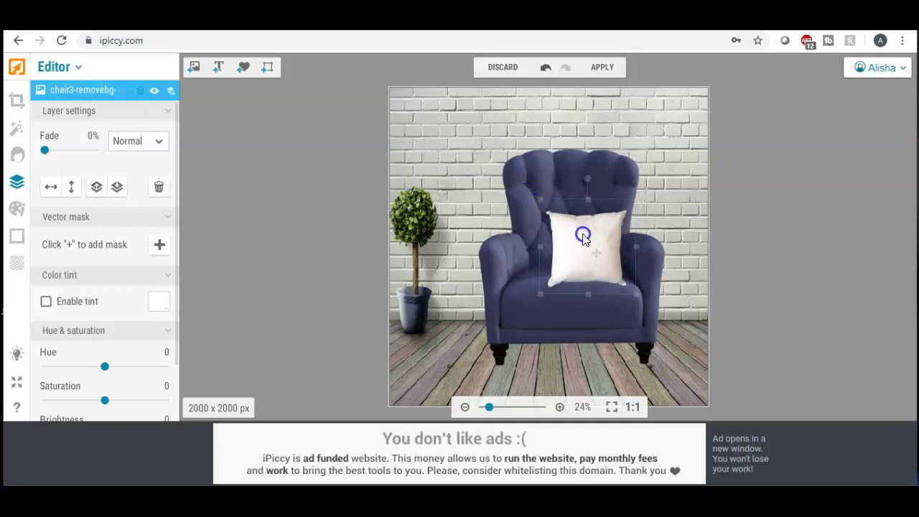
pyautogui.moveTo(592, 180); pyautogui.dragTo(602, 209)
pyautogui.click(562, 185)
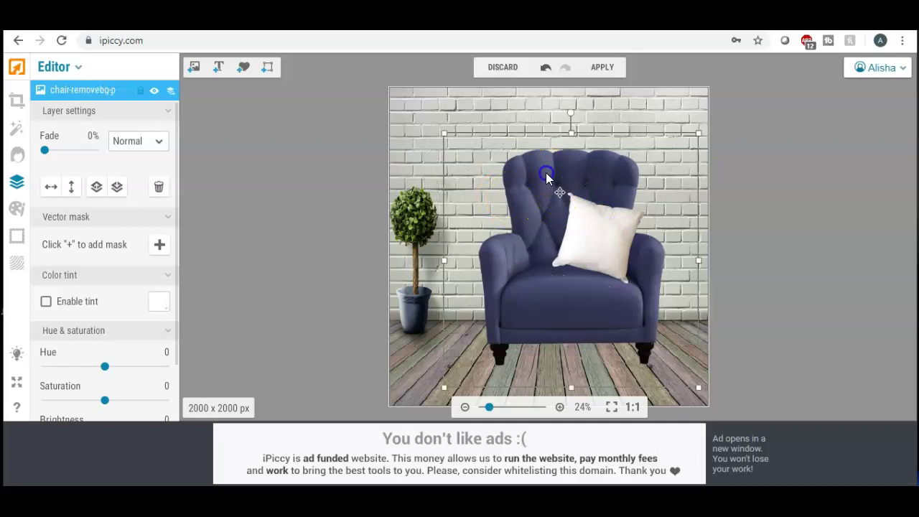
pyautogui.click(342, 161)
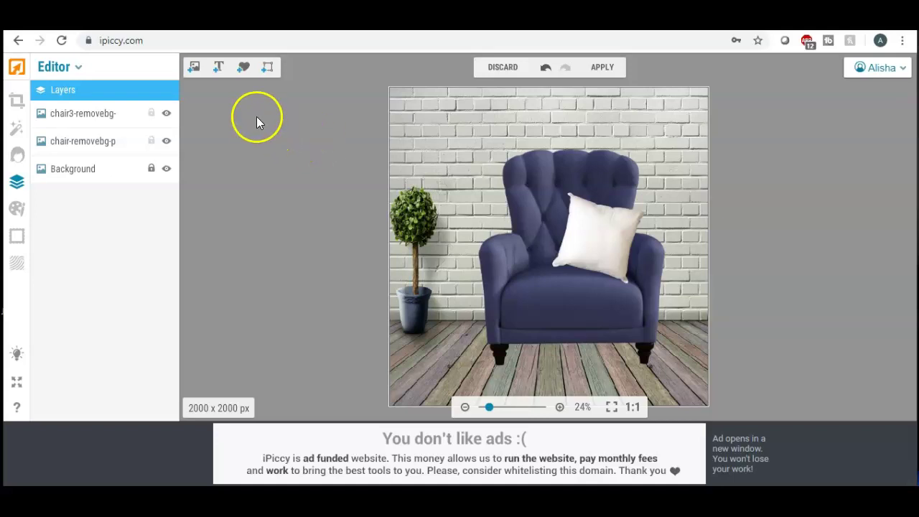
# Add a text layer and replace the placeholder with 'You', 'Design', 'Here' on three lines
pyautogui.click(220, 69)
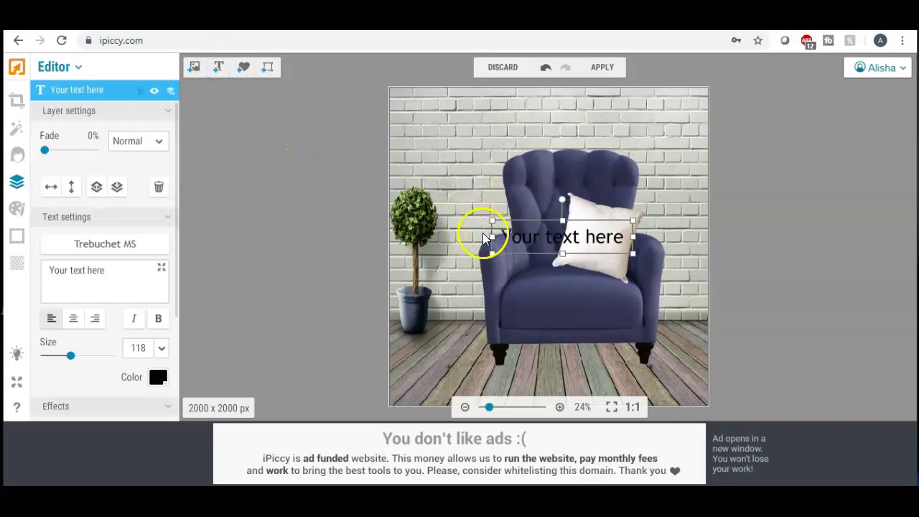
pyautogui.click(543, 241)
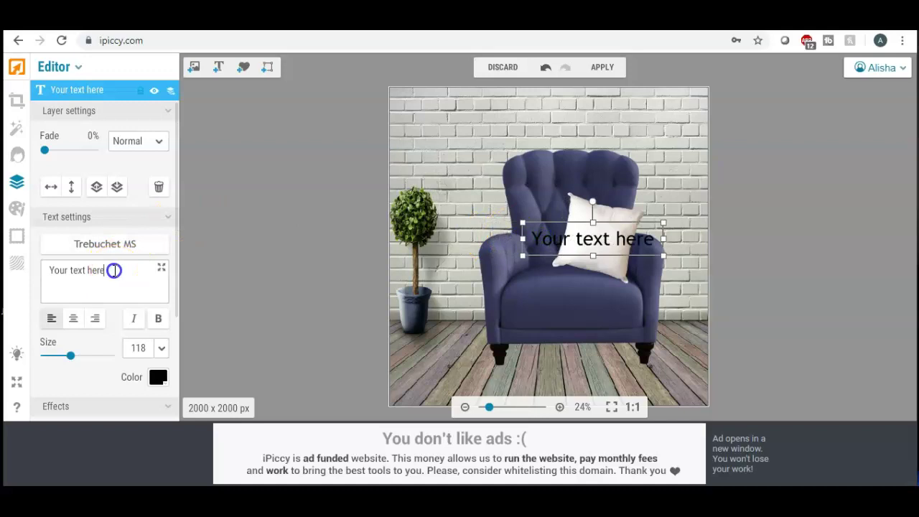
pyautogui.moveTo(109, 268); pyautogui.dragTo(20, 260)
pyautogui.write('You')
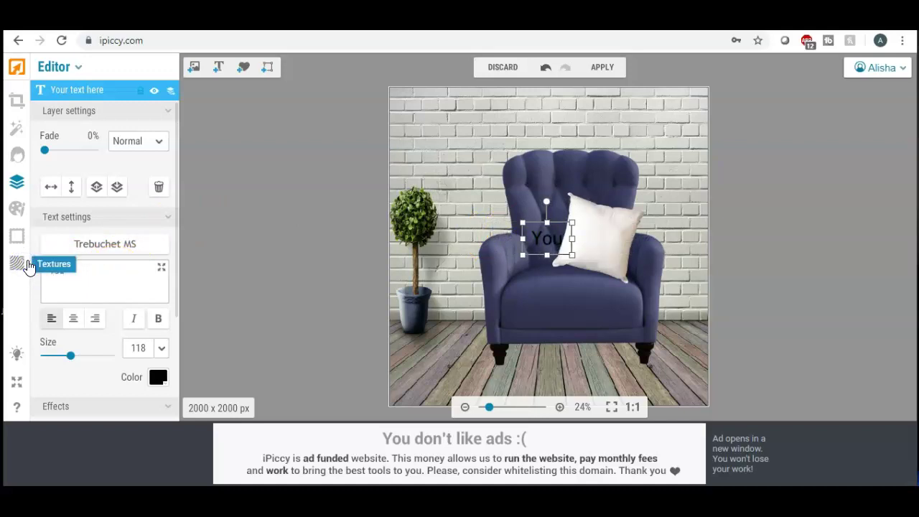
pyautogui.press('Return')
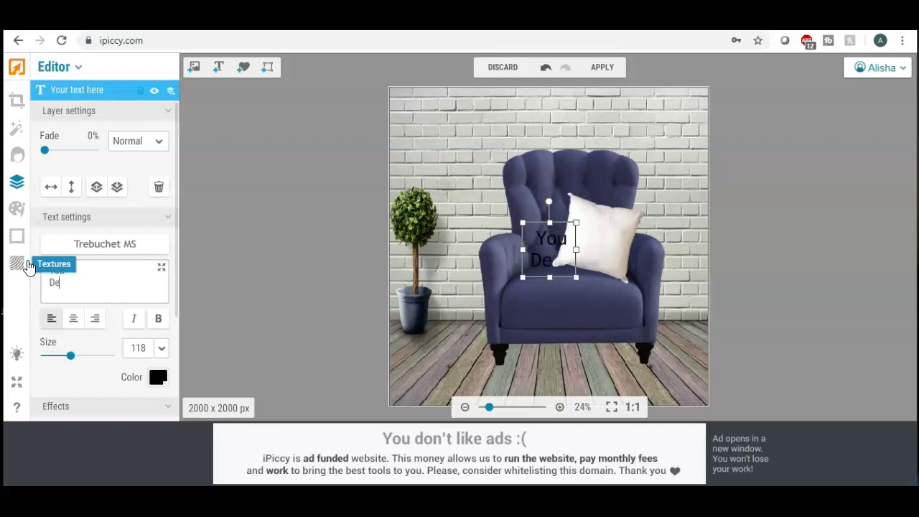
pyautogui.write('Design')
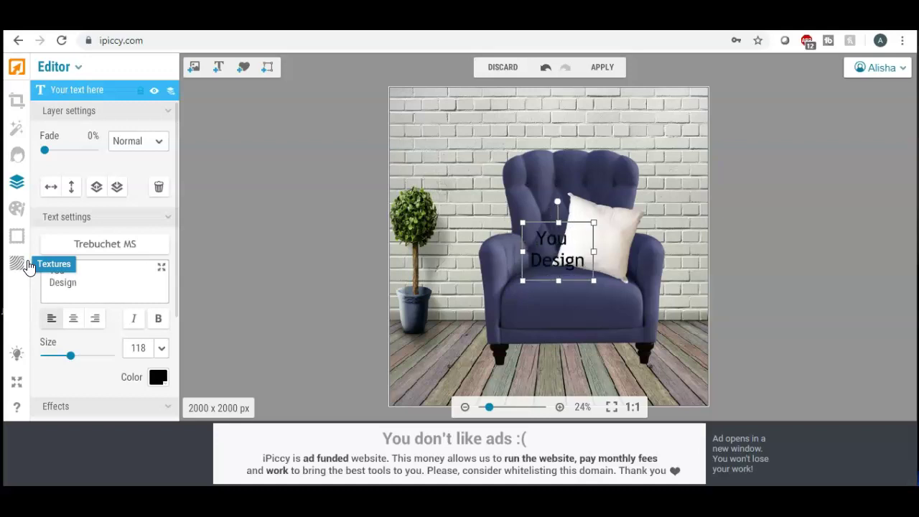
pyautogui.press('Return')
pyautogui.write('Here')
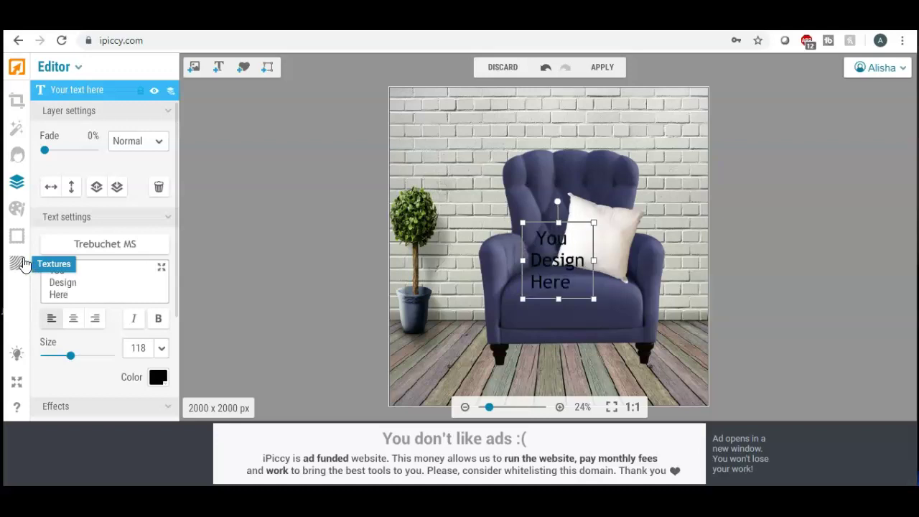
# Centre-align the text, shrink it to size 98, and correct 'You' to 'Your'
pyautogui.click(73, 321)
pyautogui.click(73, 320)
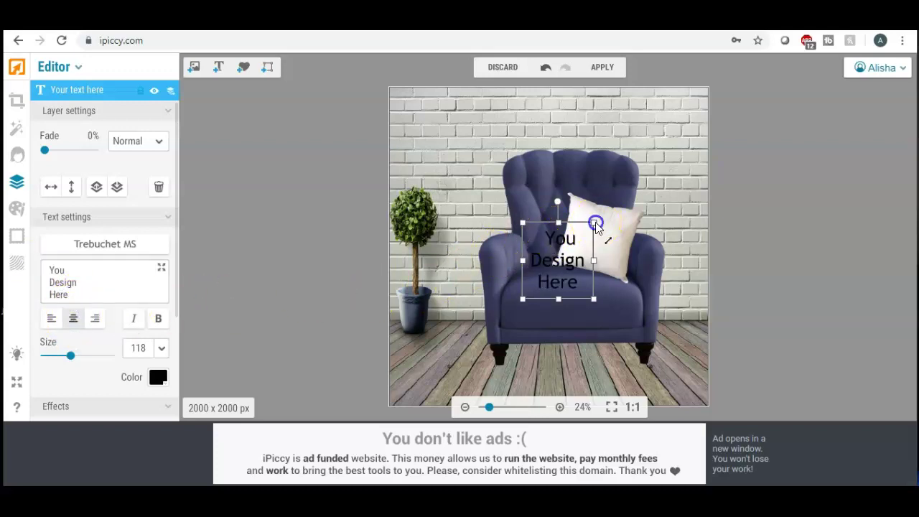
pyautogui.moveTo(594, 223); pyautogui.dragTo(583, 241)
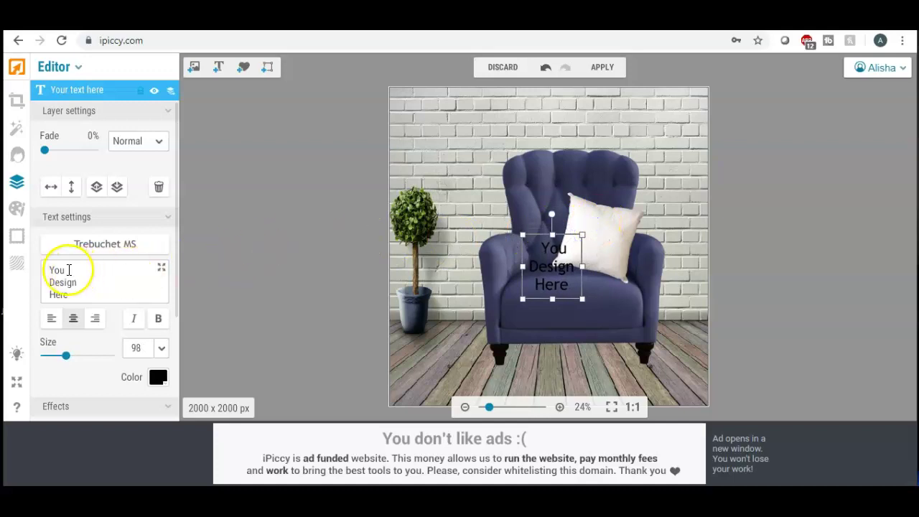
pyautogui.click(64, 269)
pyautogui.write('r')
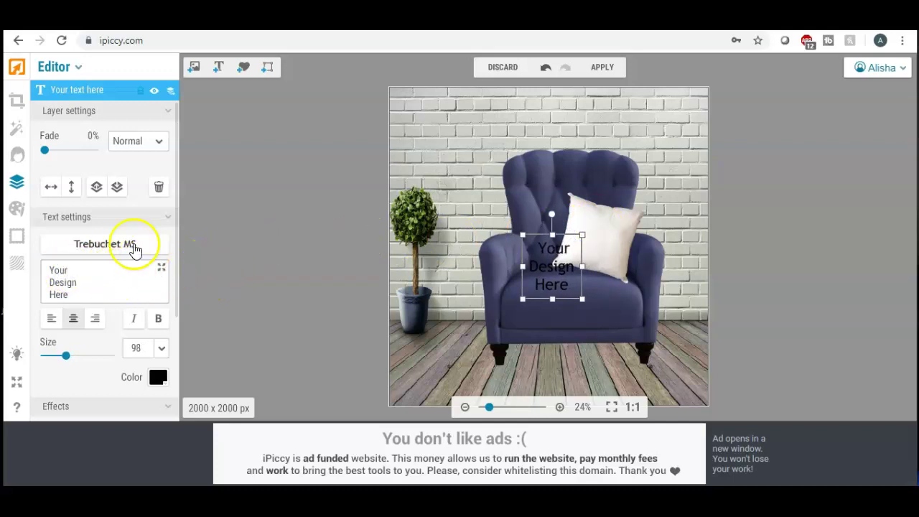
# Drag the text onto the white pillow and apply the local font CONGRATULATIONS DEMO
pyautogui.click(133, 245)
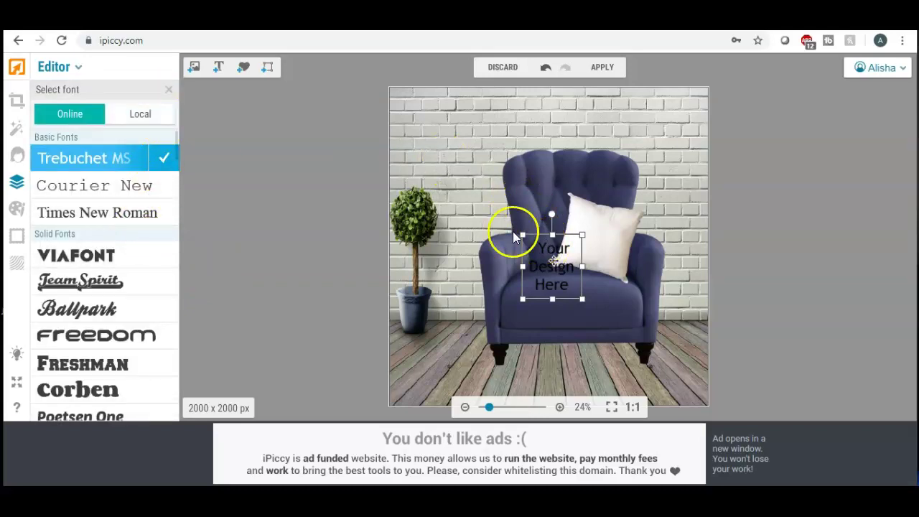
pyautogui.moveTo(534, 235); pyautogui.dragTo(596, 227)
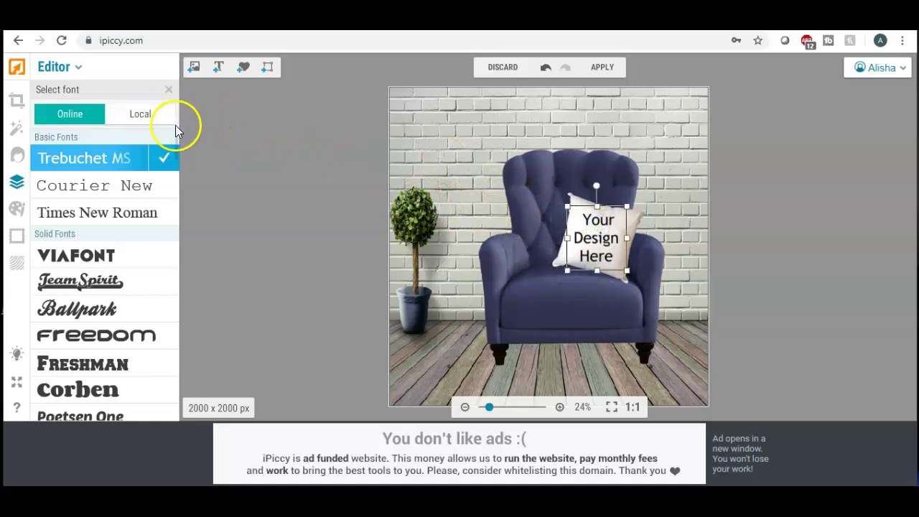
pyautogui.click(146, 115)
pyautogui.scroll(-5, 137, 164)
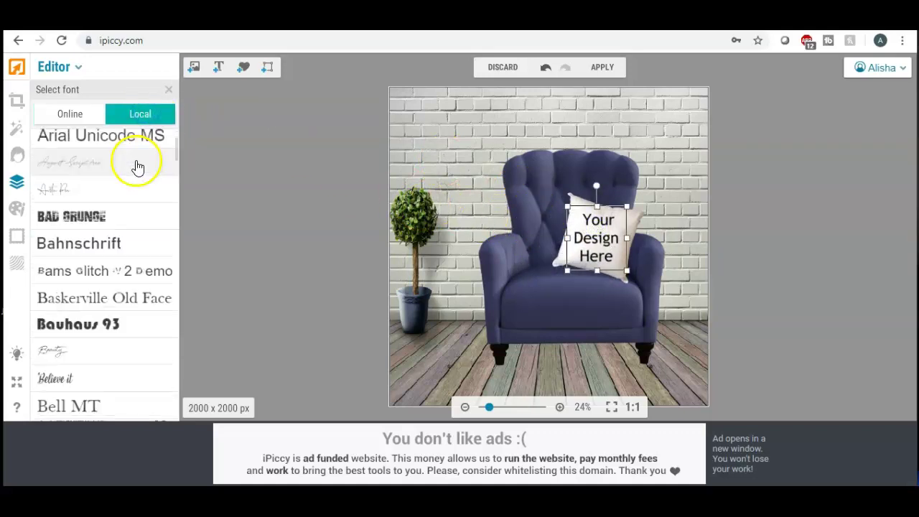
pyautogui.scroll(-5, 138, 166)
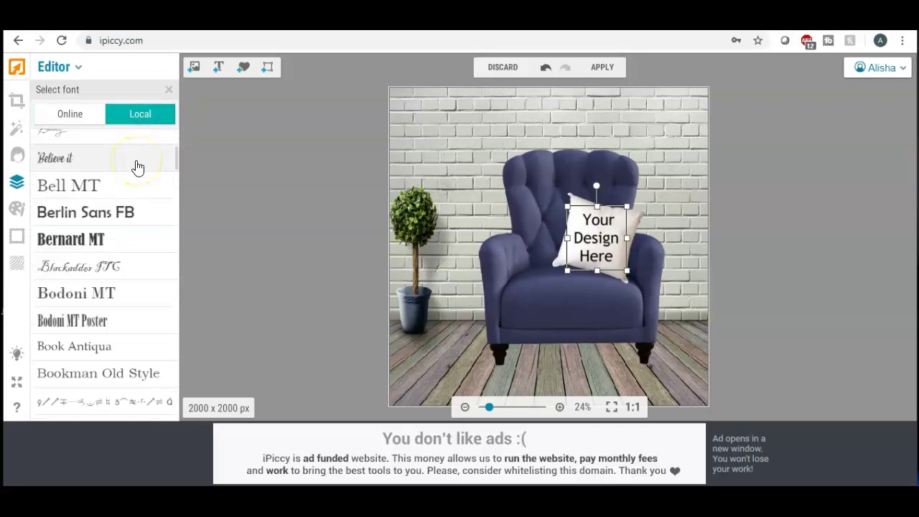
pyautogui.scroll(-2, 138, 167)
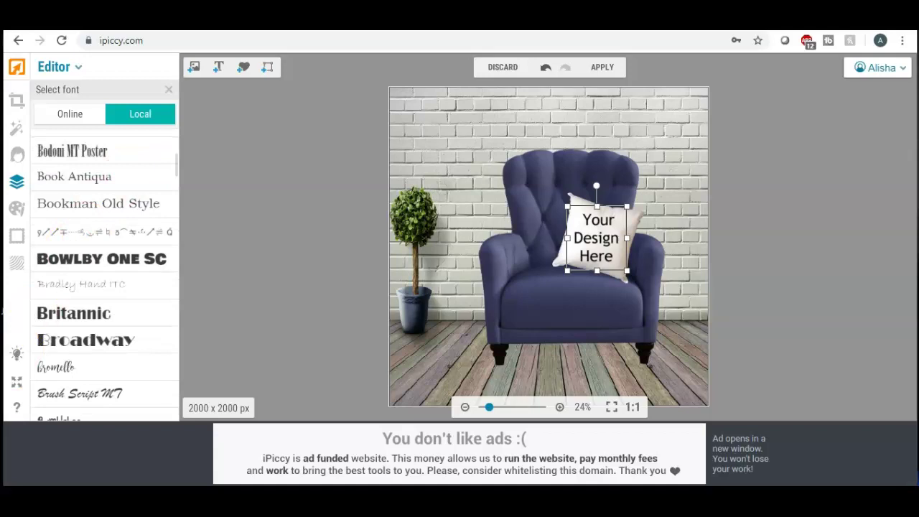
pyautogui.click(437, 195)
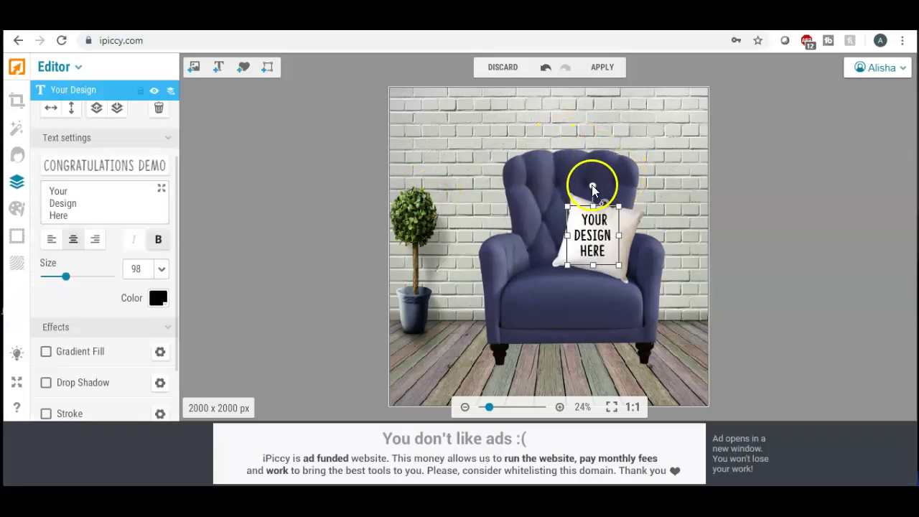
# Rotate the YOUR DESIGN HERE text to the pillow's tilt, then deselect to show Layers
pyautogui.click(593, 188)
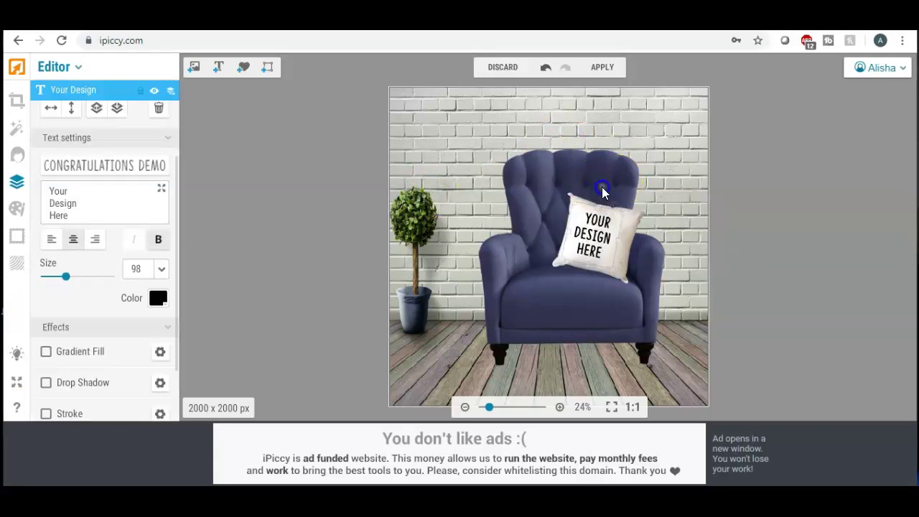
pyautogui.click(594, 235)
pyautogui.click(596, 238)
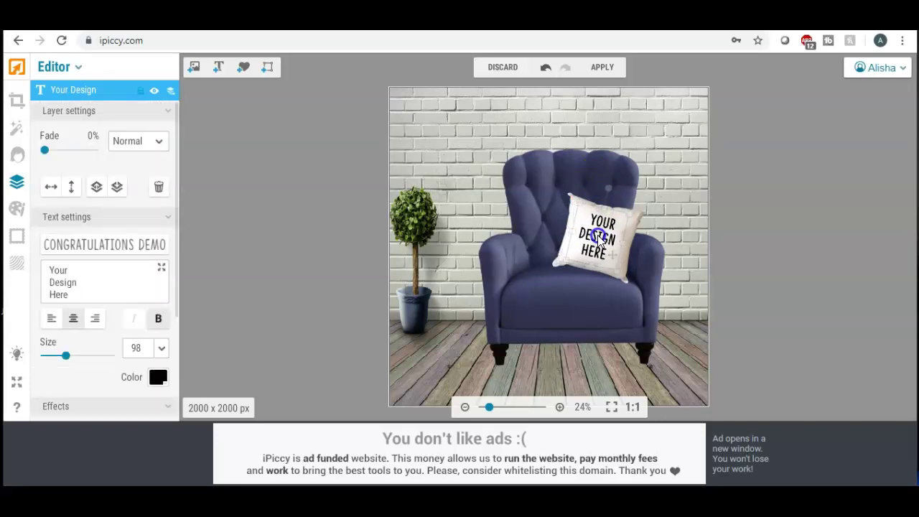
pyautogui.click(347, 169)
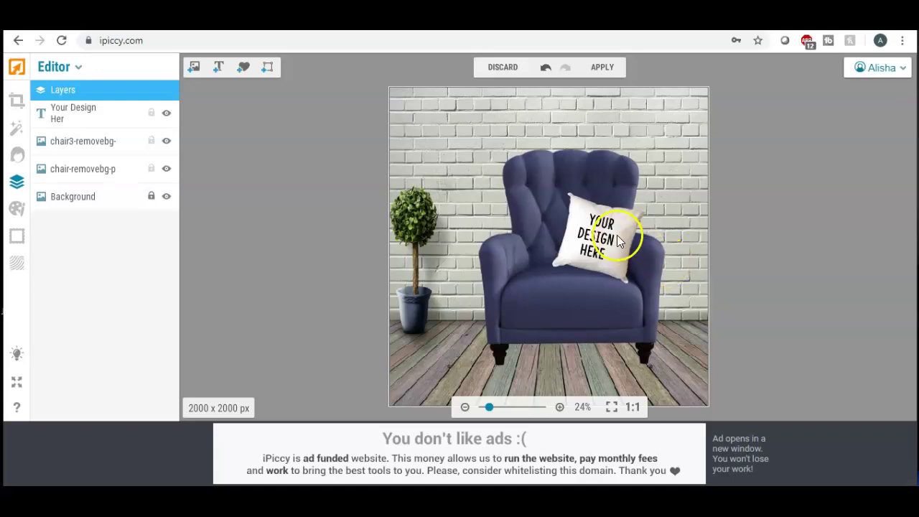
# Merge all layers of the composite into a single flattened image
pyautogui.click(671, 307)
pyautogui.click(602, 68)
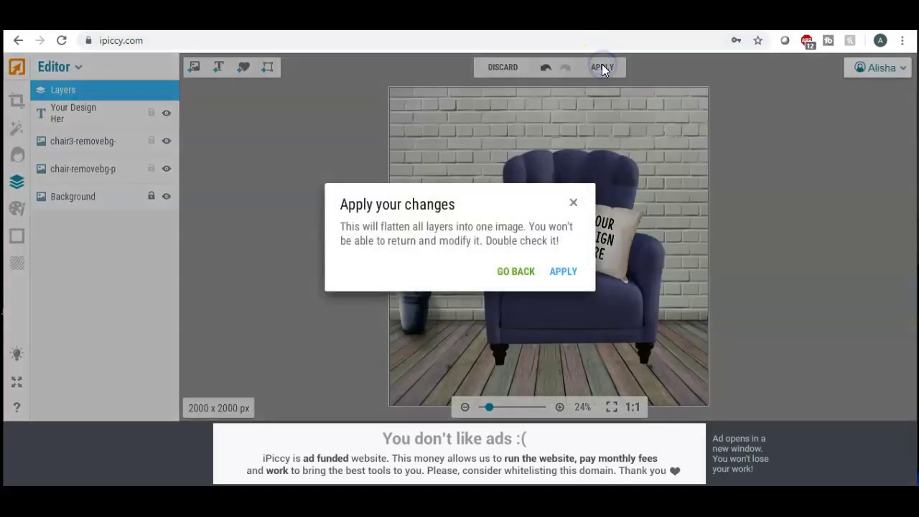
pyautogui.click(563, 273)
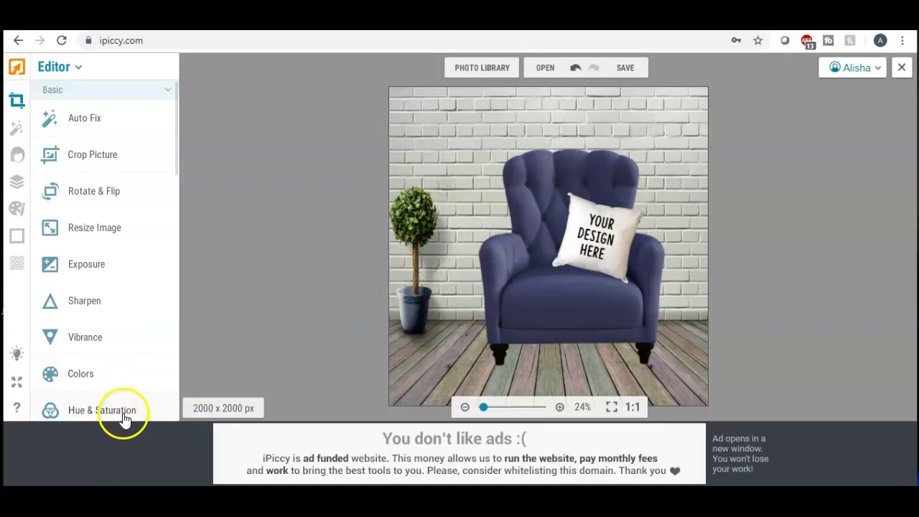
# Export the image at Highest quality as chairmockup.jpg to the Desktop
pyautogui.click(619, 68)
pyautogui.click(621, 97)
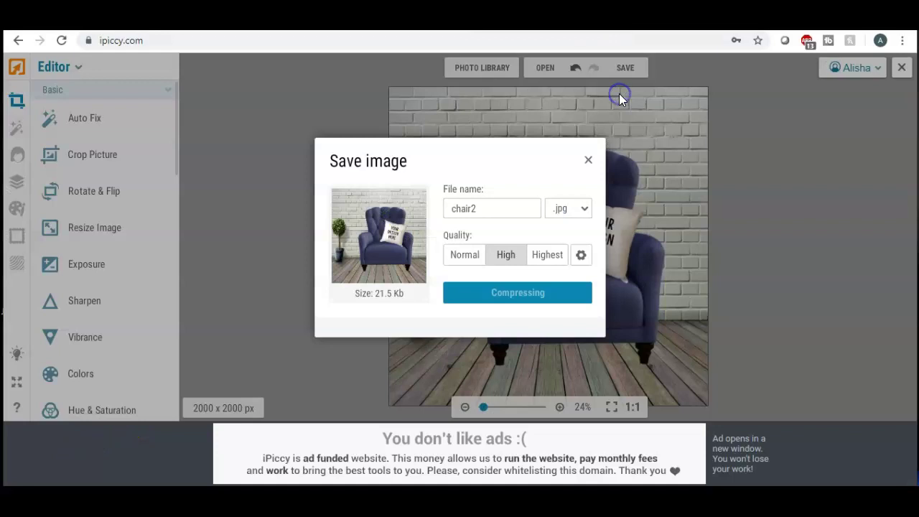
pyautogui.click(547, 254)
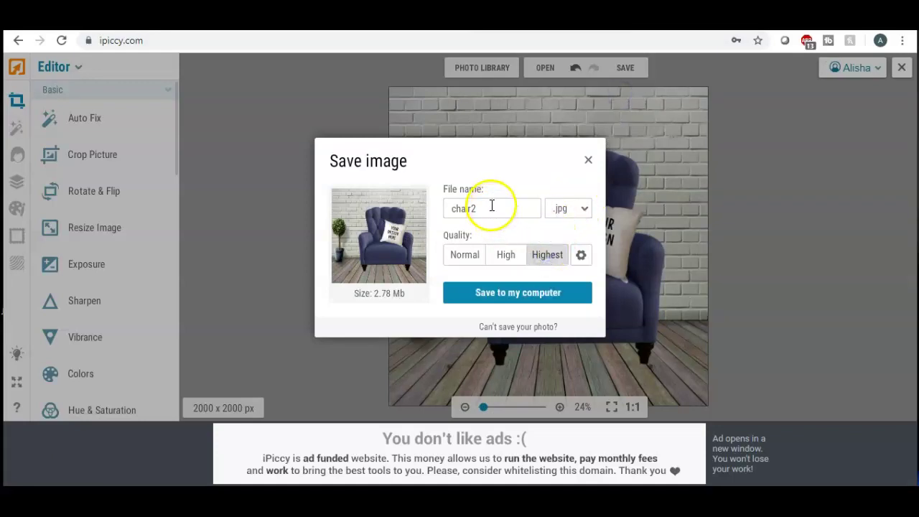
pyautogui.moveTo(490, 208); pyautogui.dragTo(434, 209)
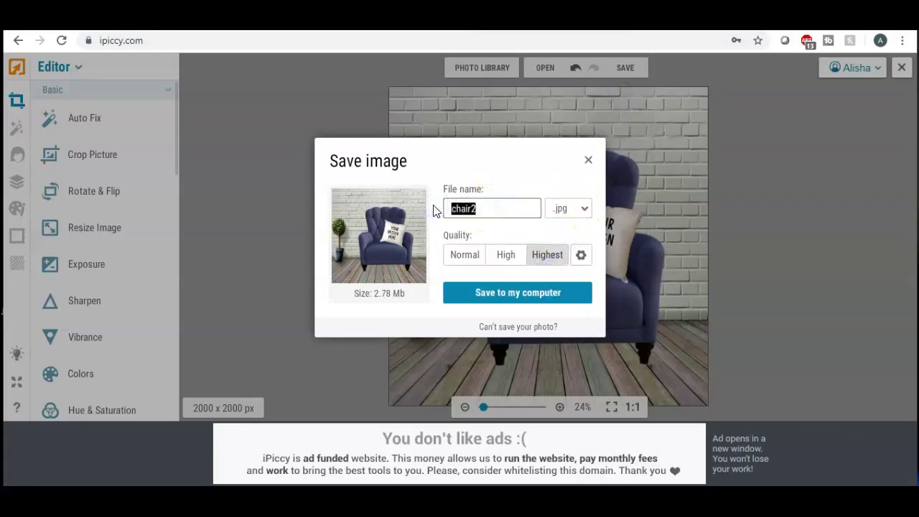
pyautogui.write('chairmockup')
pyautogui.click(526, 297)
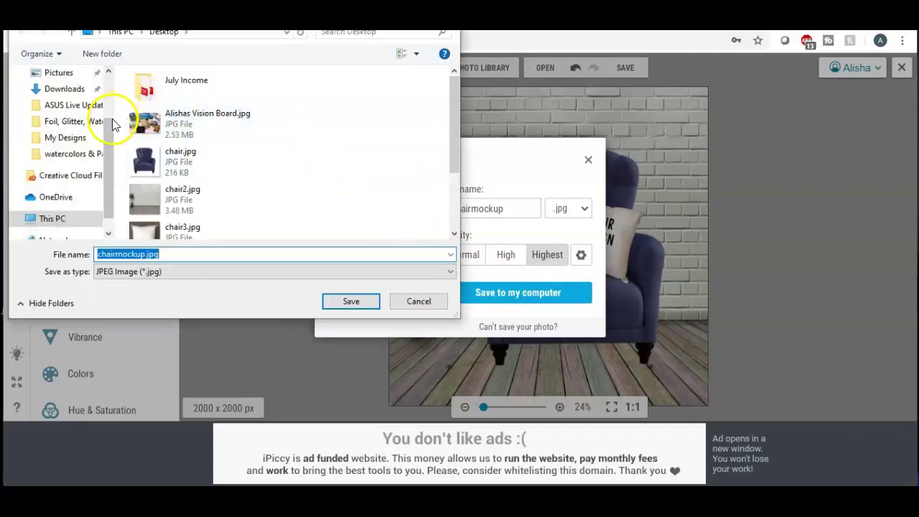
pyautogui.moveTo(112, 119); pyautogui.dragTo(113, 69)
pyautogui.click(59, 100)
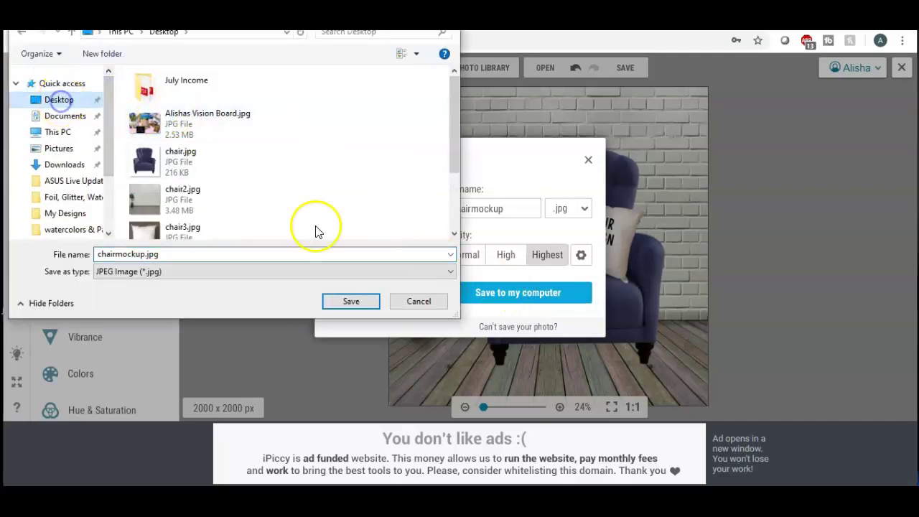
pyautogui.click(335, 301)
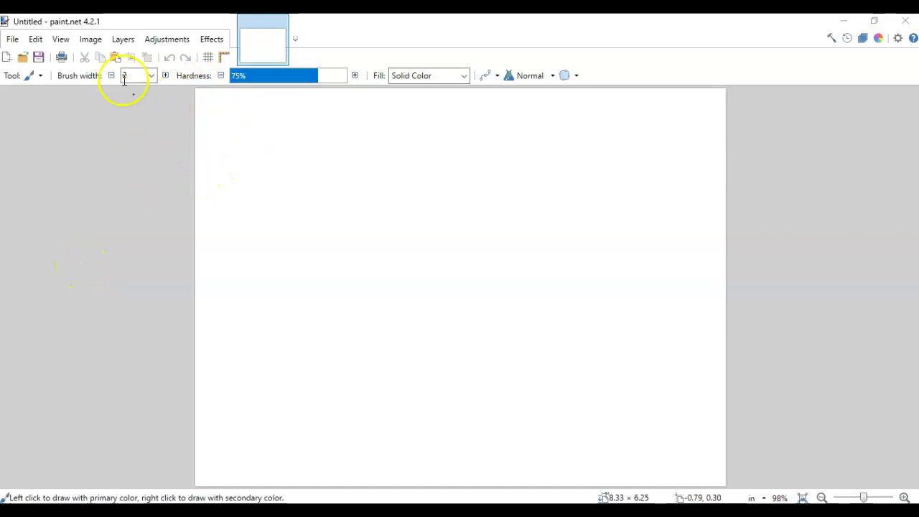
# Open chairmockup.jpg from the Desktop using File > Open
pyautogui.click(11, 41)
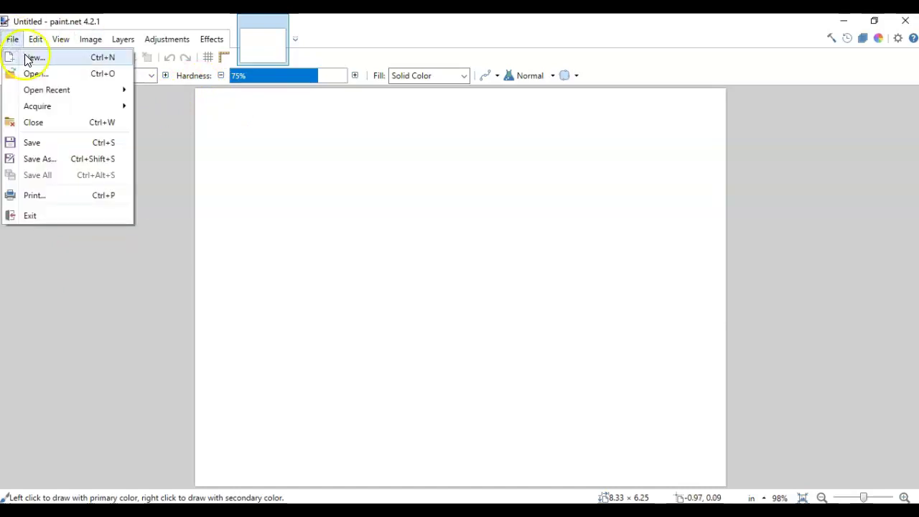
pyautogui.click(34, 75)
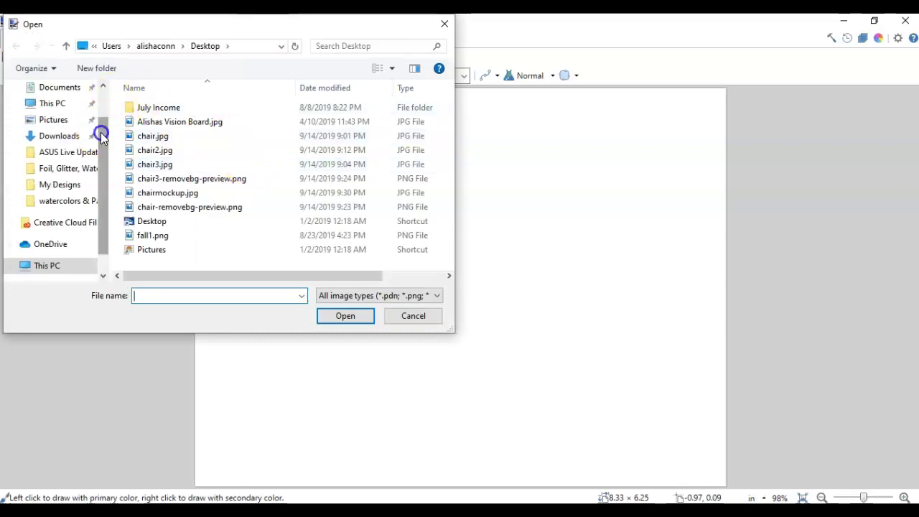
pyautogui.scroll(2, 101, 132)
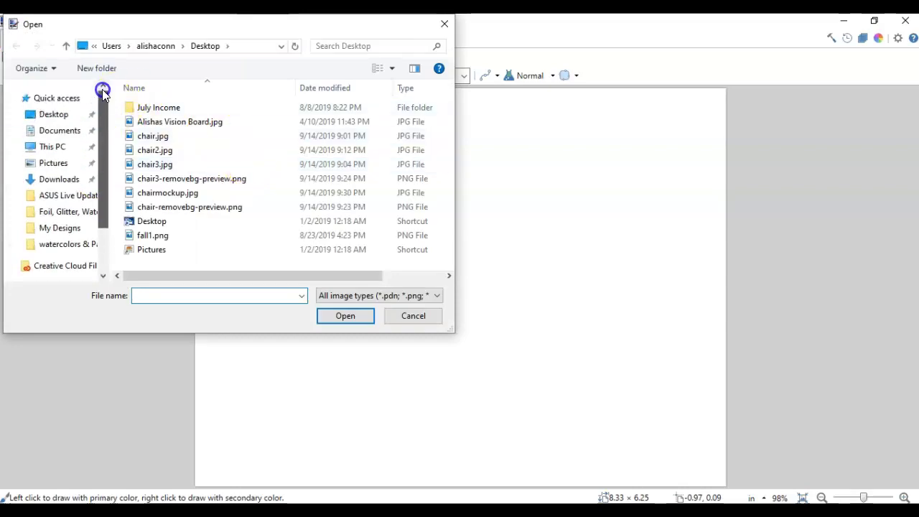
pyautogui.click(64, 118)
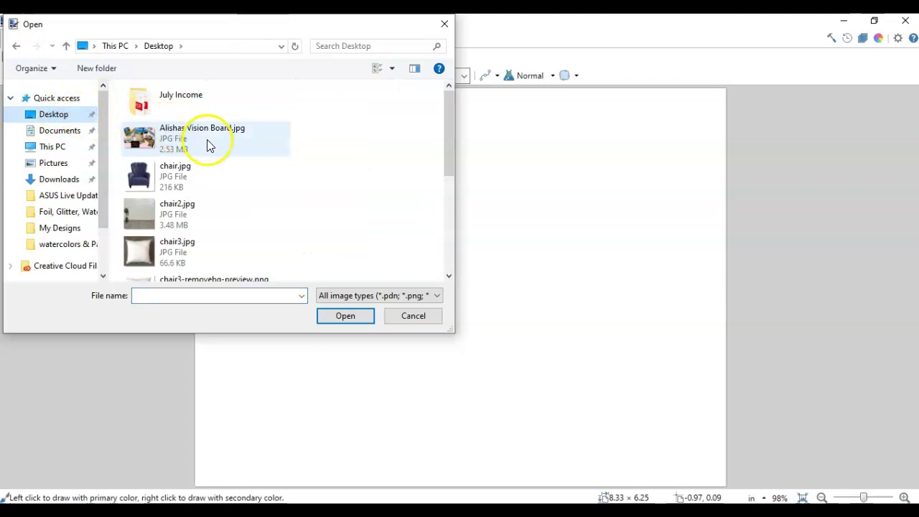
pyautogui.scroll(-2, 230, 135)
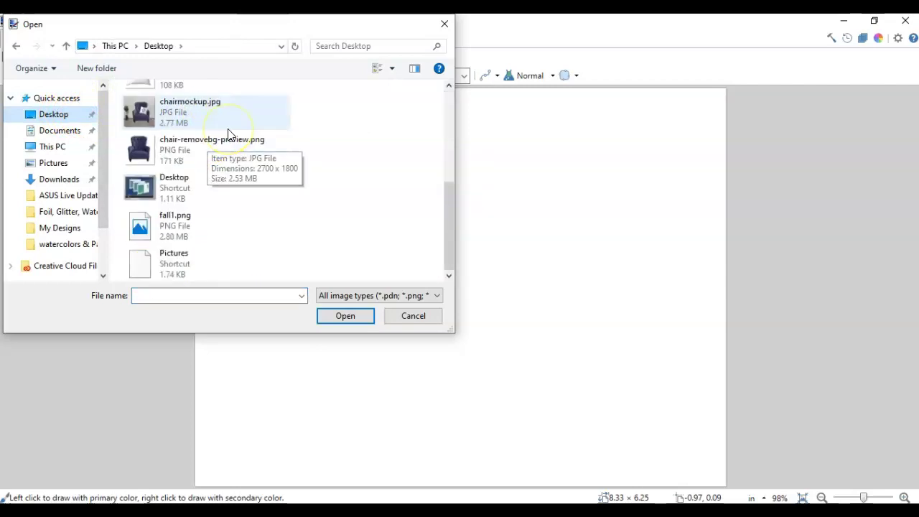
pyautogui.scroll(1, 230, 135)
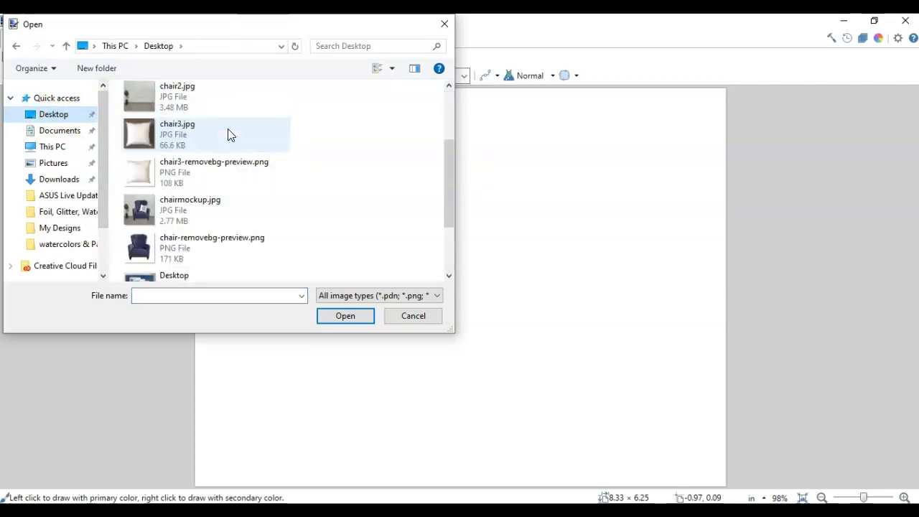
pyautogui.doubleClick(206, 208)
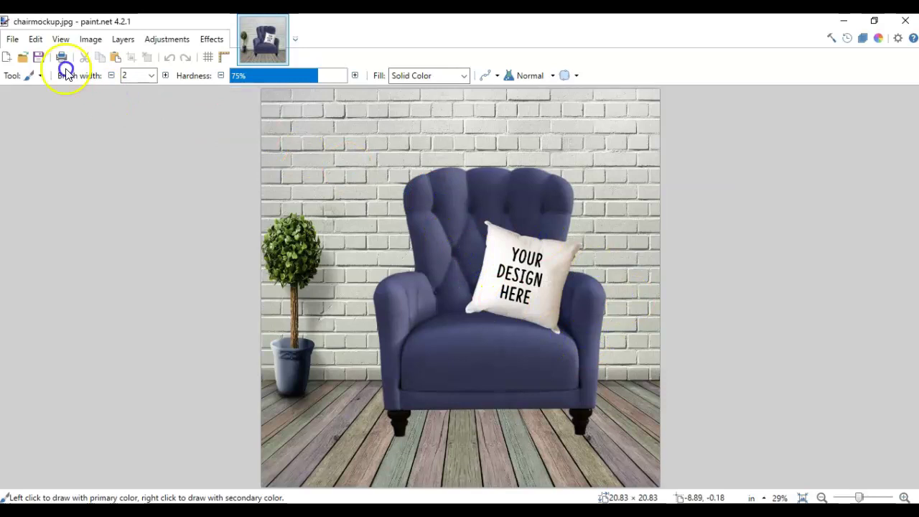
# Change the image resolution from 96 to 300 pixels/inch, keeping 2000 × 2000 pixels
pyautogui.click(91, 38)
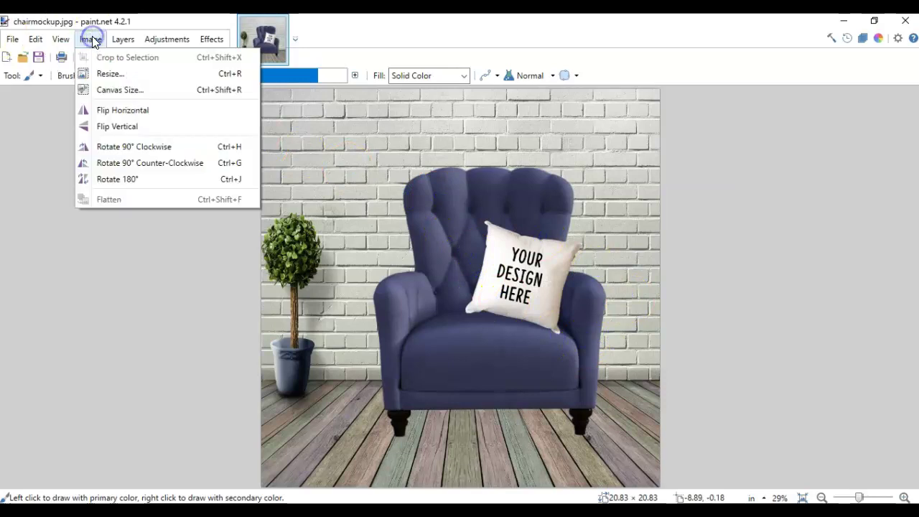
pyautogui.click(106, 72)
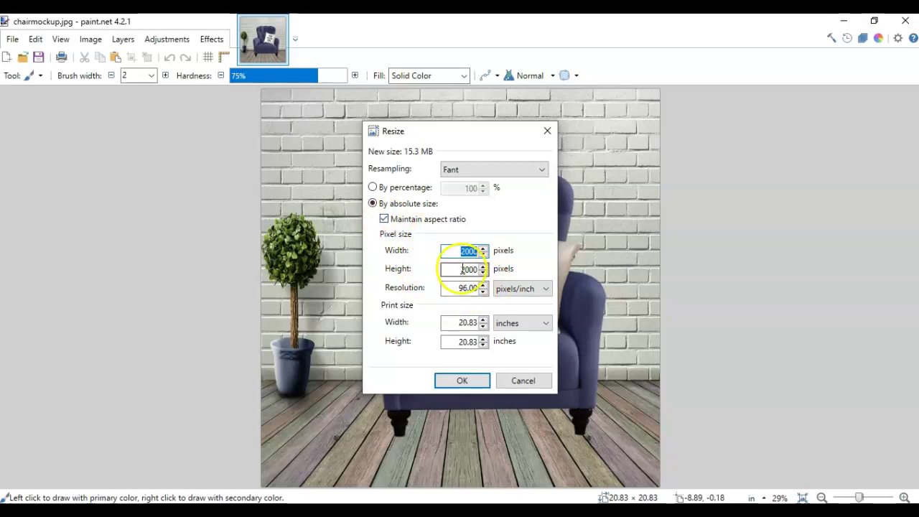
pyautogui.moveTo(453, 287); pyautogui.dragTo(472, 289)
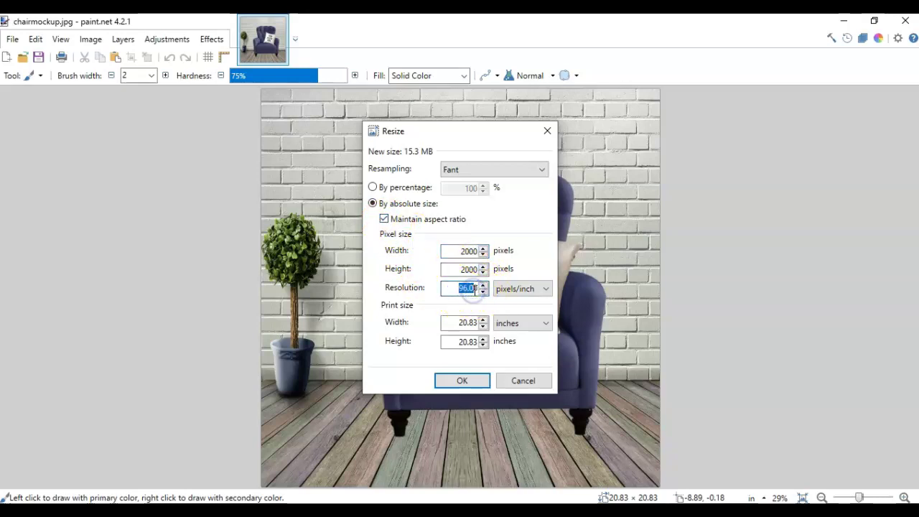
pyautogui.write('3000')
pyautogui.press('BackSpace')
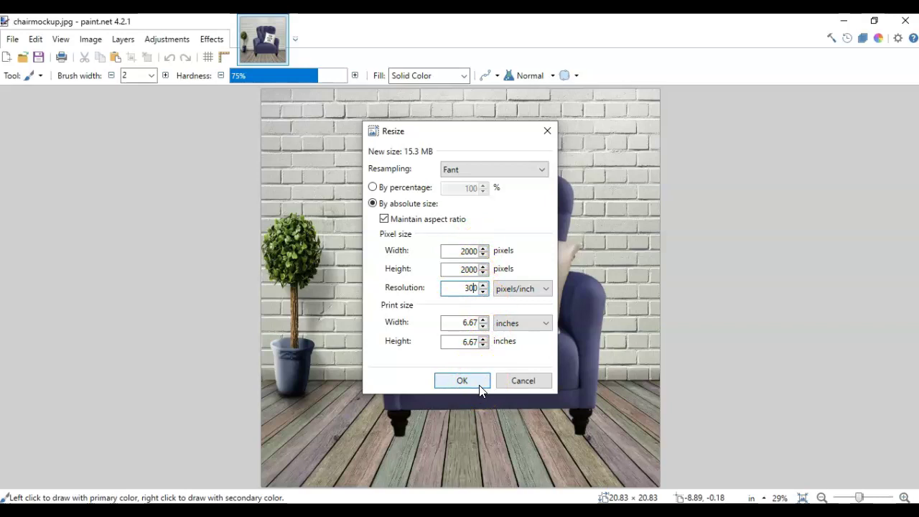
pyautogui.click(444, 381)
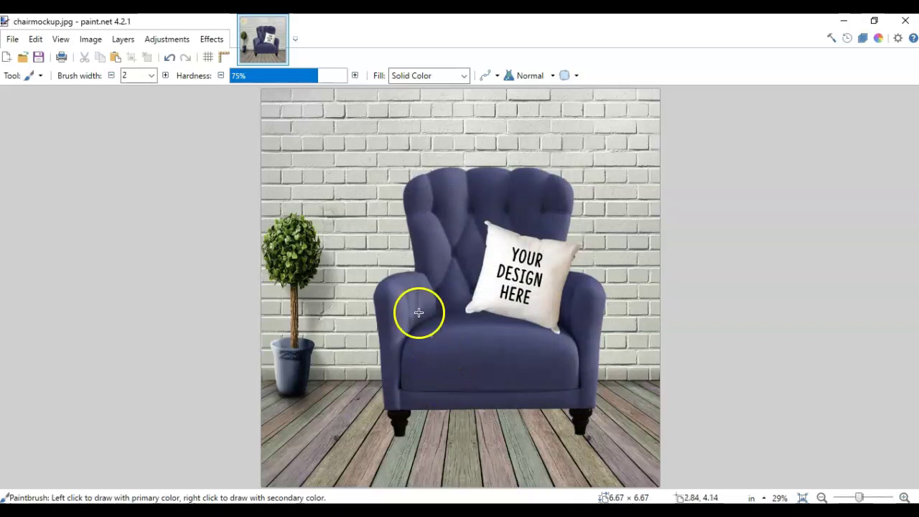
# Save As over the Desktop chairmockup.jpg, replacing it, at JPEG quality 100
pyautogui.click(12, 39)
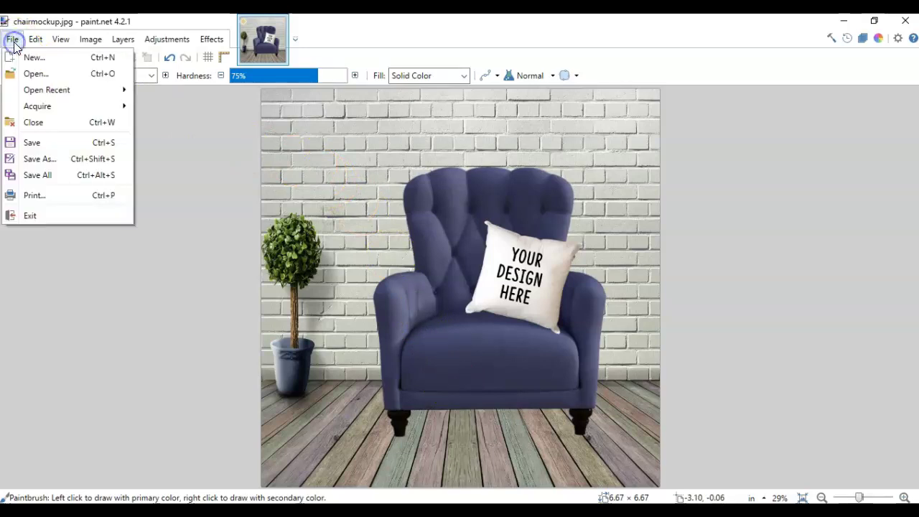
pyautogui.click(36, 159)
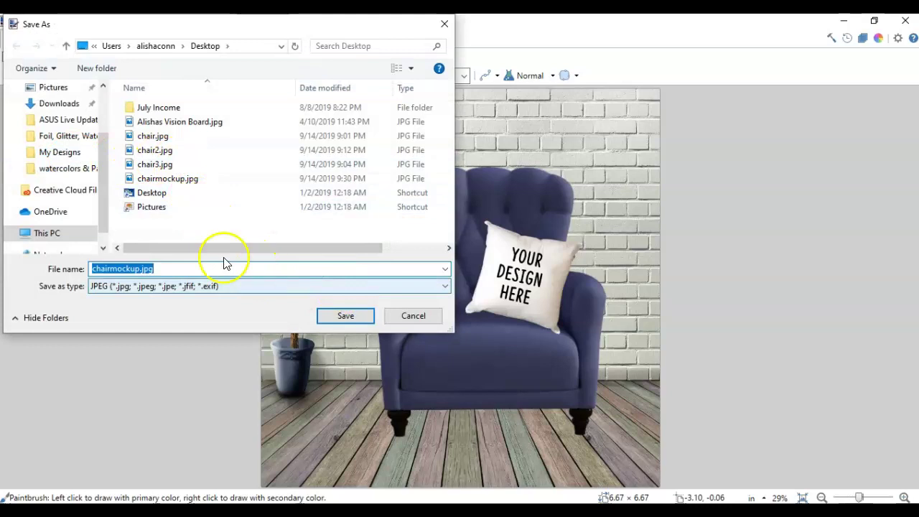
pyautogui.moveTo(101, 164); pyautogui.dragTo(107, 83)
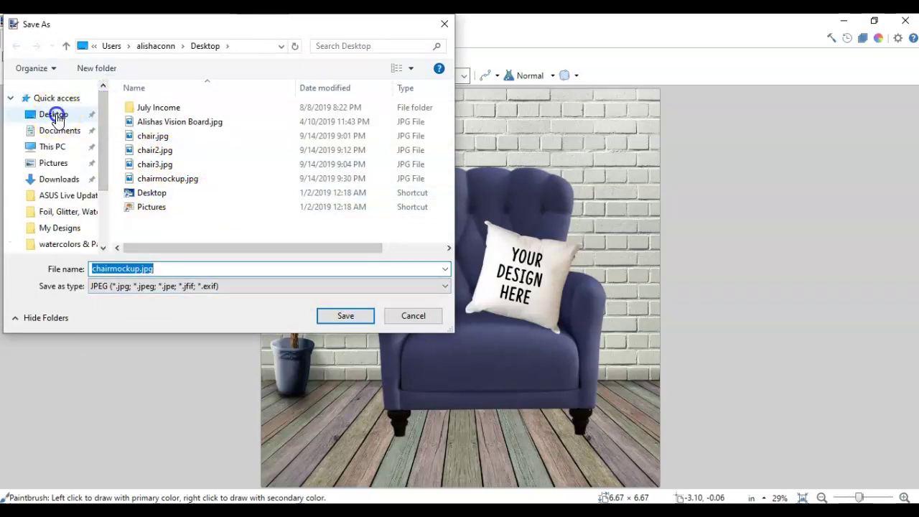
pyautogui.click(55, 115)
pyautogui.click(345, 319)
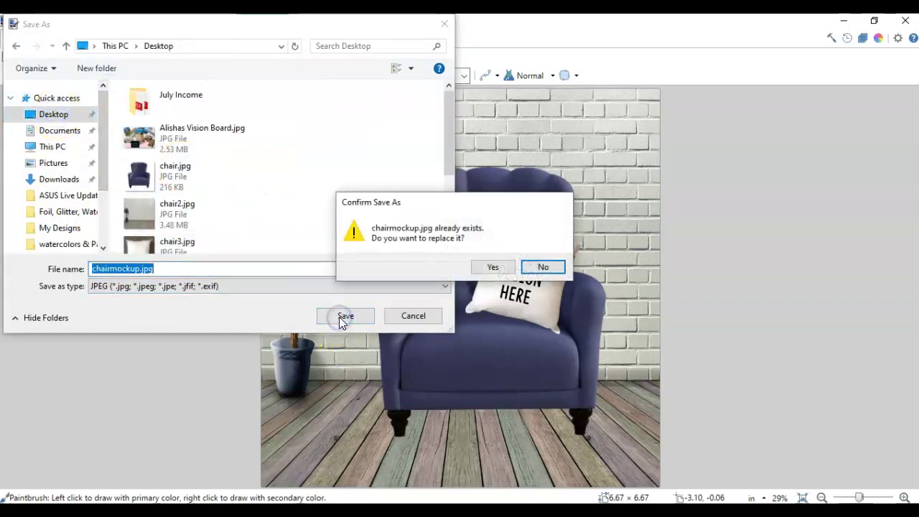
pyautogui.click(492, 268)
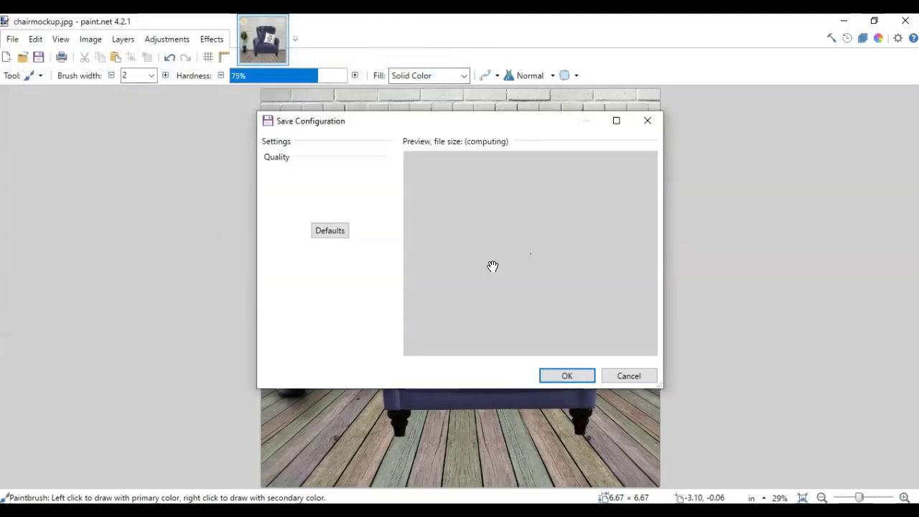
pyautogui.click(563, 376)
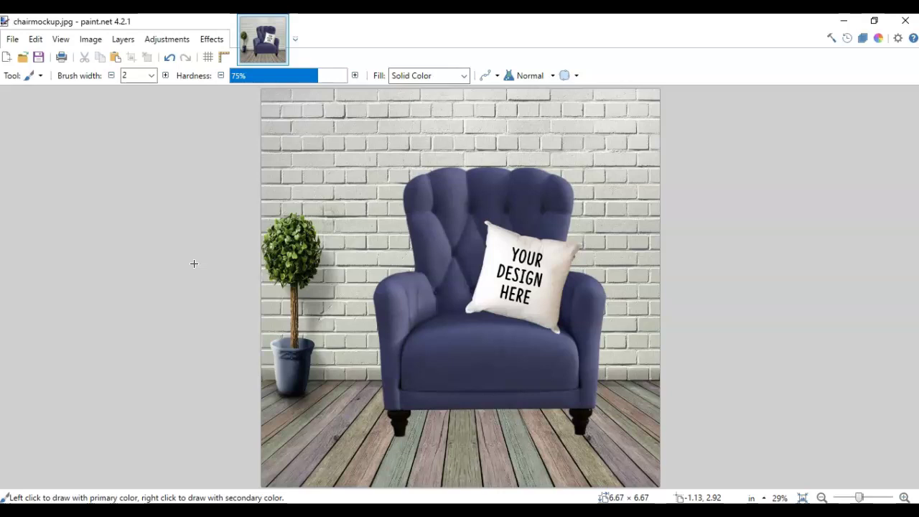
pyautogui.click(45, 232)
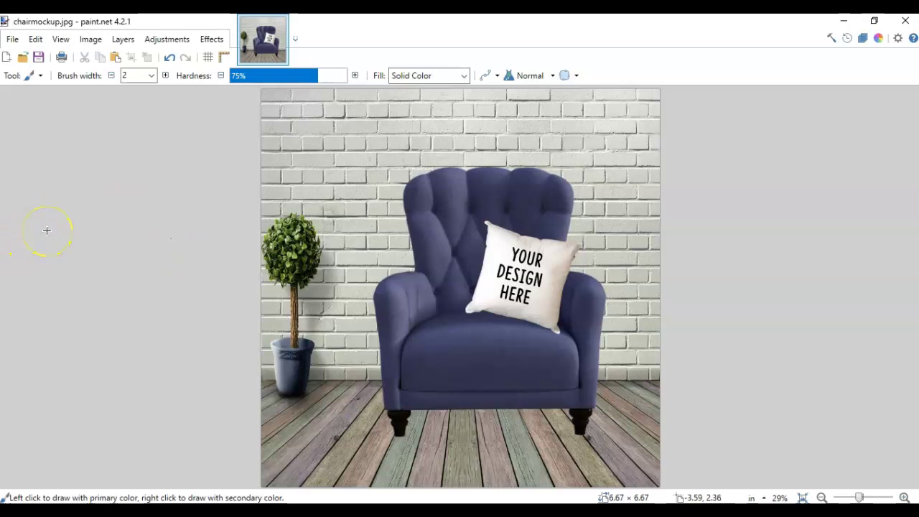